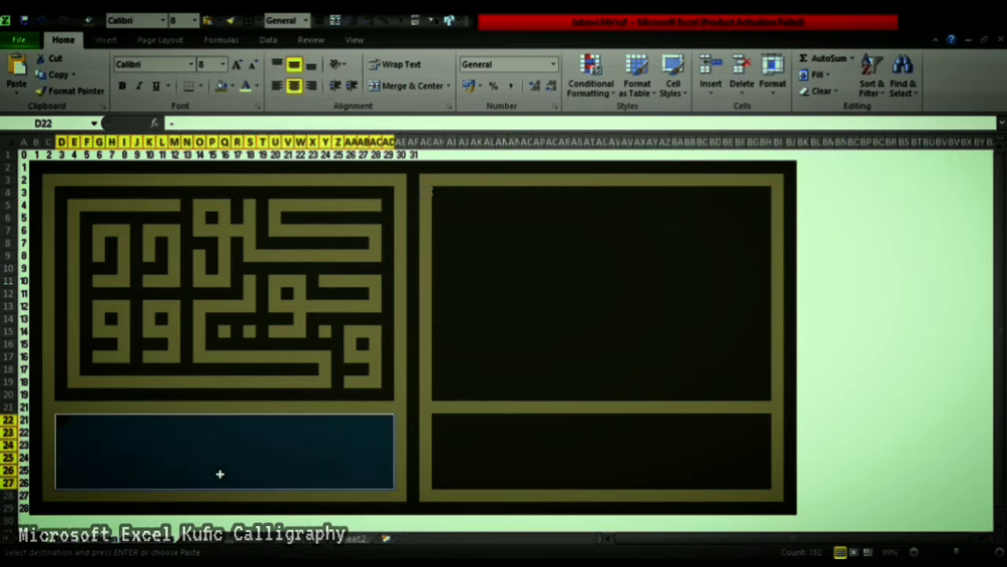
- Merge and center the left caption area and enter the name over 'Presiden Republik Indonesia'
{"action": "left_click", "coordinate": [376, 87]}
{"action": "type", "text": "Ir. H. Jokowi Didid"}
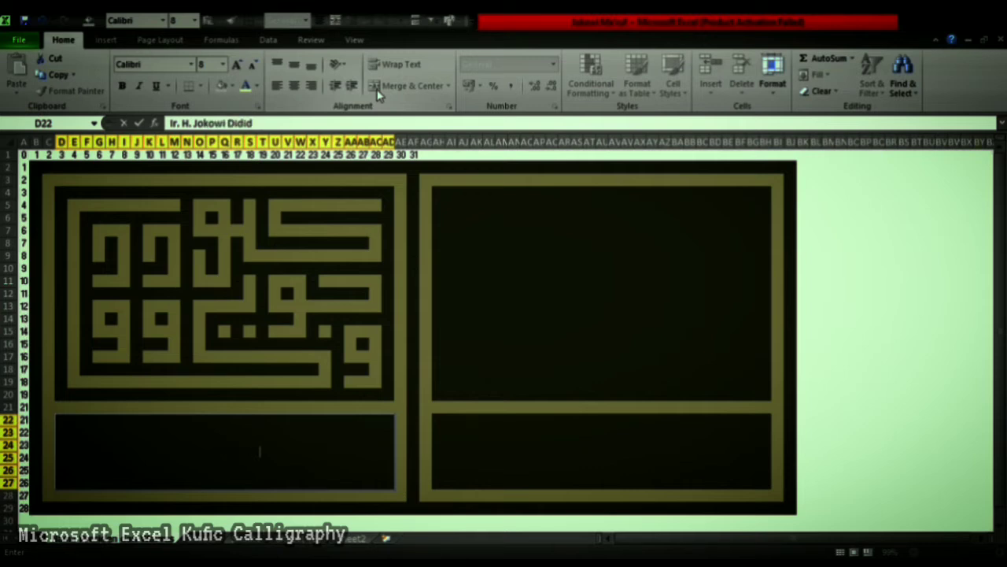
{"action": "key", "text": "Escape"}
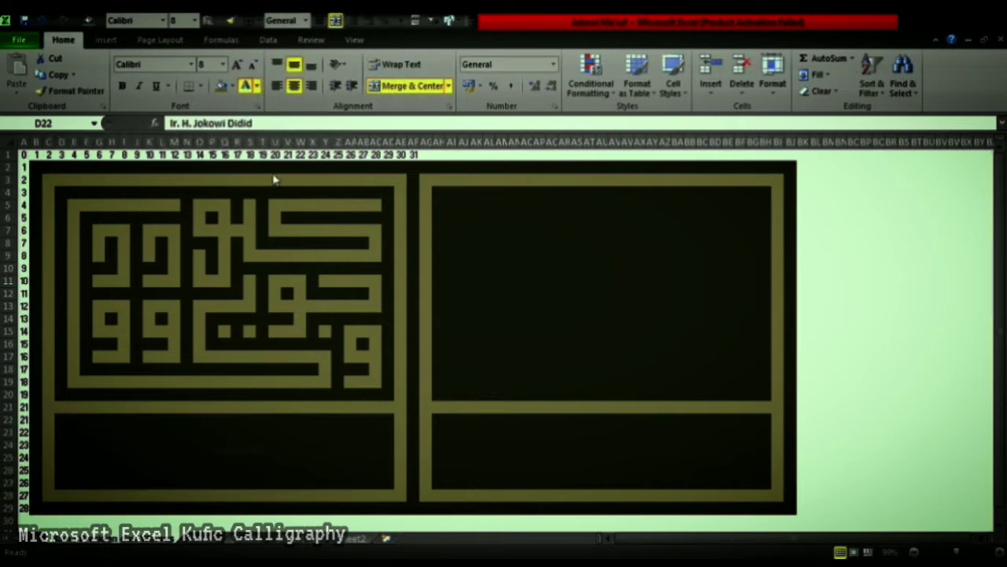
{"action": "double_click", "coordinate": [200, 451]}
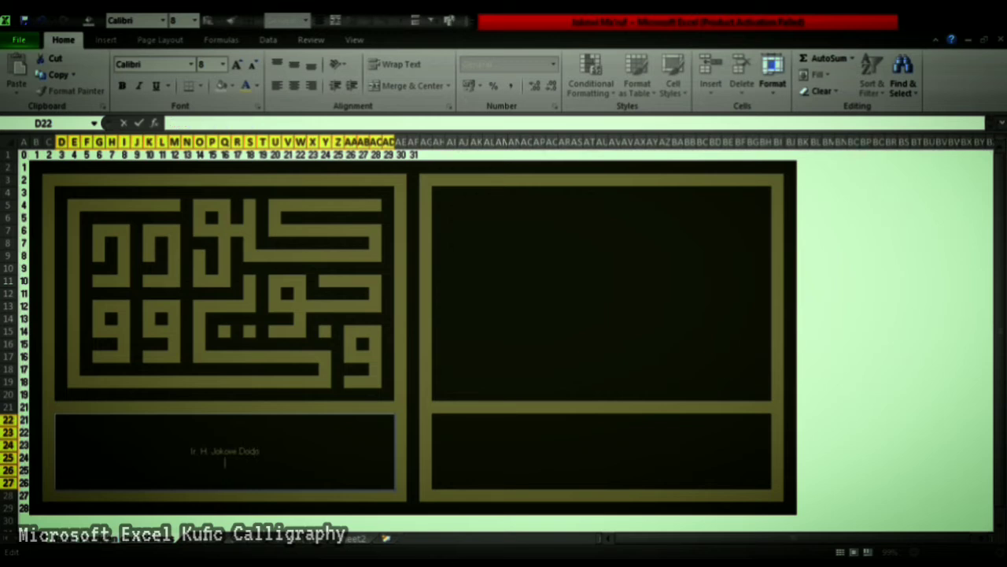
{"action": "type", "text": "Presiden Republik Indonesia"}
{"action": "key", "text": "ctrl+Return"}
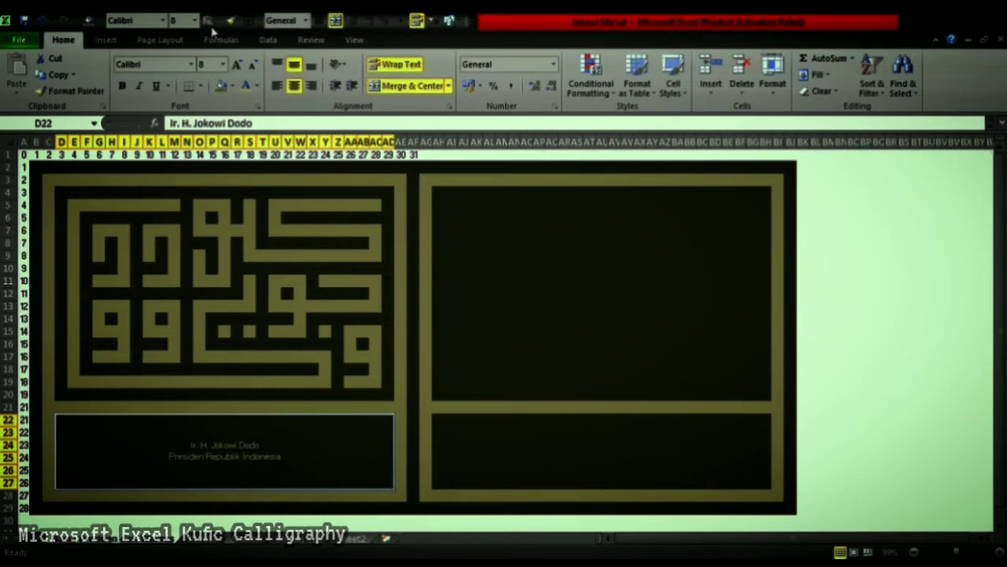
- Set the left caption to size 24 and italicize its title line
{"action": "left_click", "coordinate": [206, 63]}
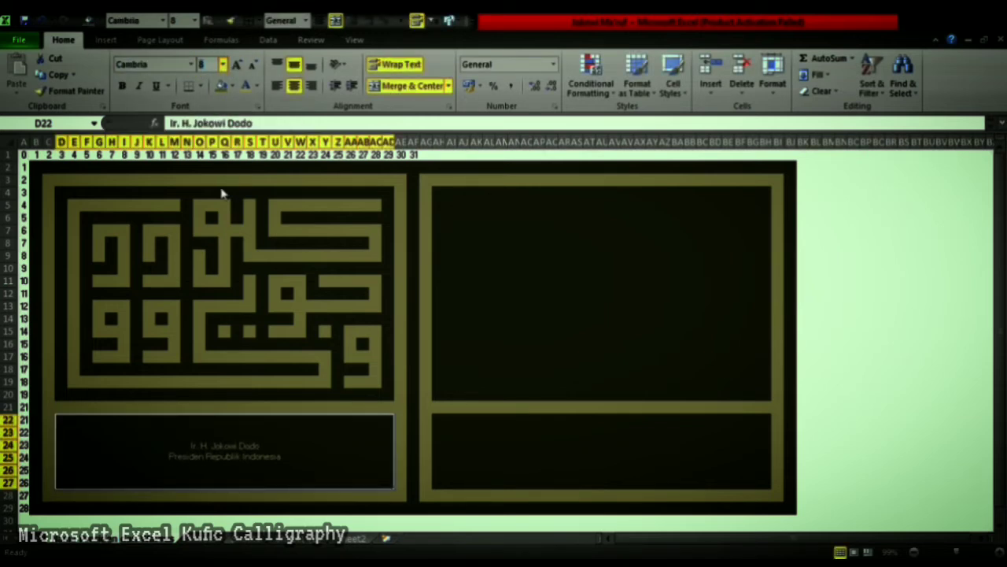
{"action": "type", "text": "24"}
{"action": "key", "text": "Return"}
{"action": "double_click", "coordinate": [315, 437]}
{"action": "left_click_drag", "start_coordinate": [79, 467], "coordinate": [372, 468]}
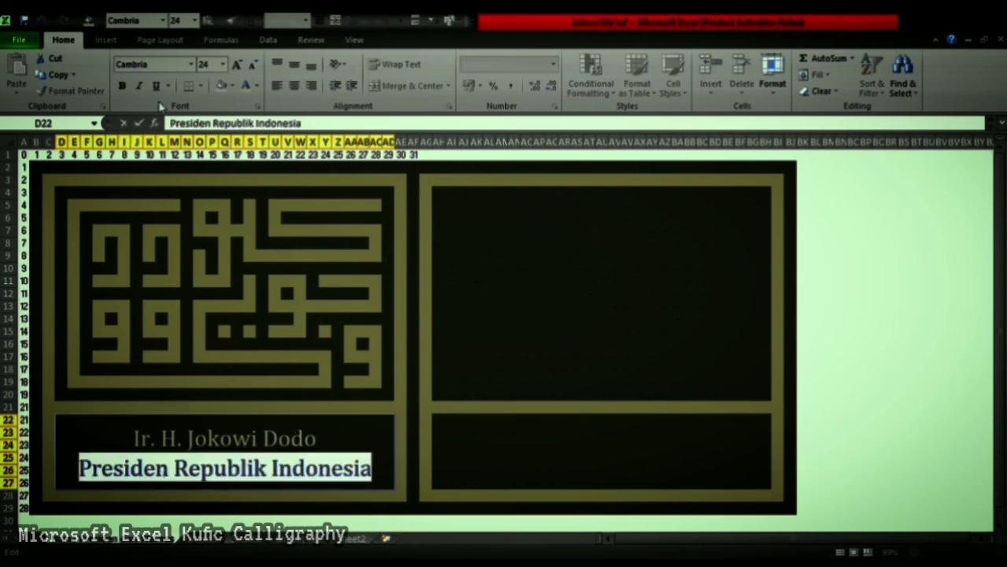
{"action": "left_click", "coordinate": [139, 85]}
{"action": "left_click_drag", "start_coordinate": [316, 441], "coordinate": [55, 441]}
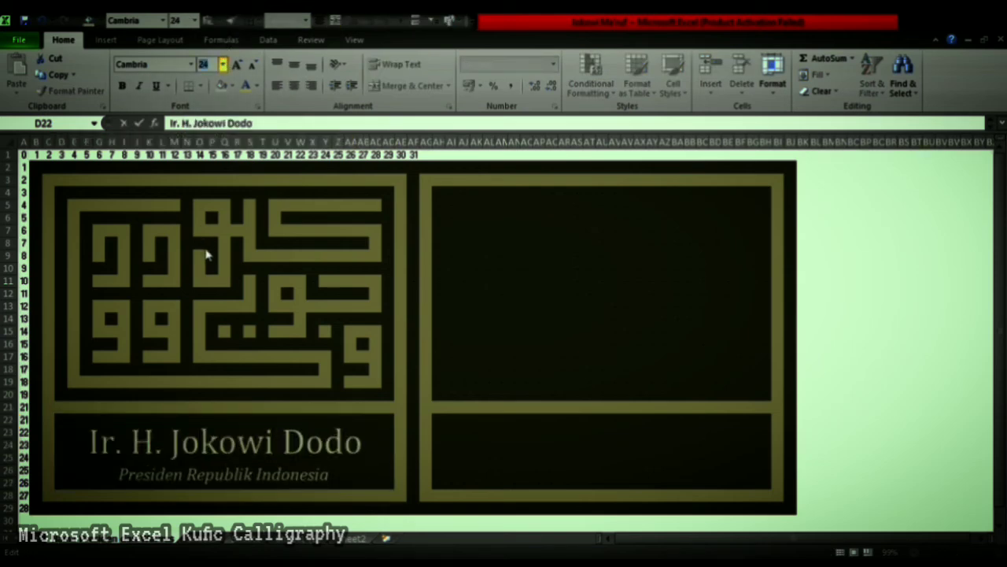
{"action": "key", "text": "ctrl+Return"}
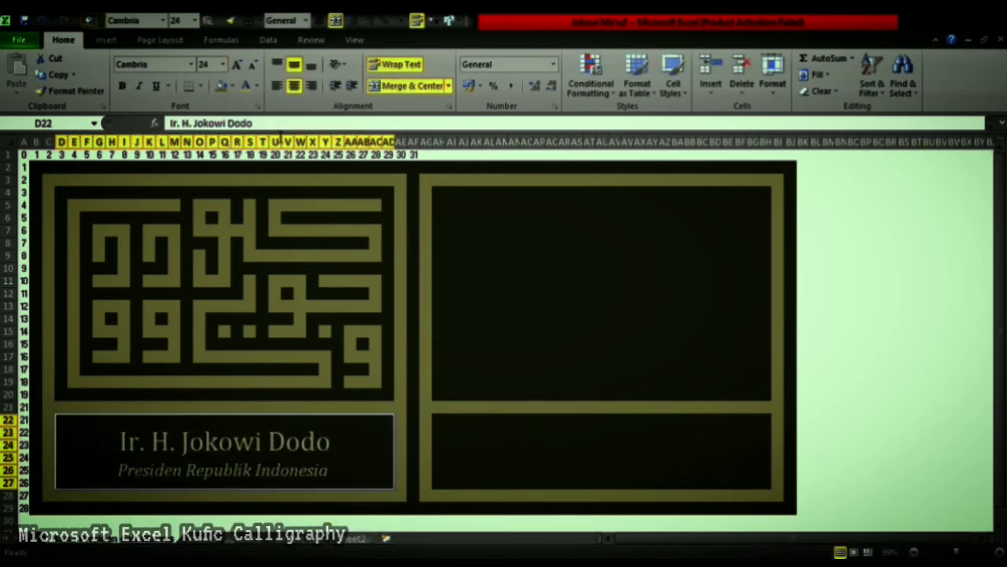
- Copy the caption to the right panel and change its title to 'Wakil Presiden Republik Indonesia'
{"action": "key", "text": "ctrl+c"}
{"action": "left_click", "coordinate": [426, 471]}
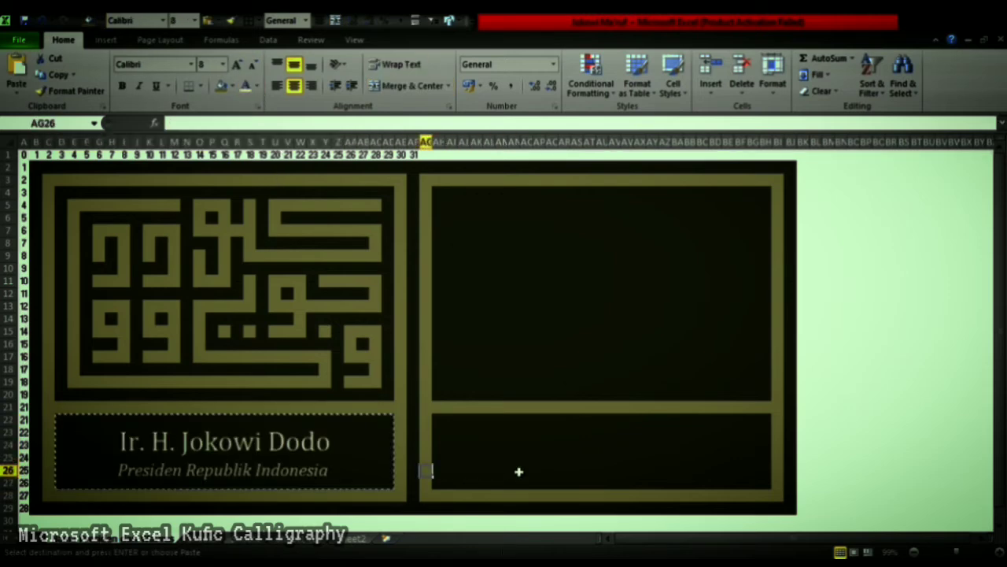
{"action": "key", "text": "Return"}
{"action": "key", "text": "F2"}
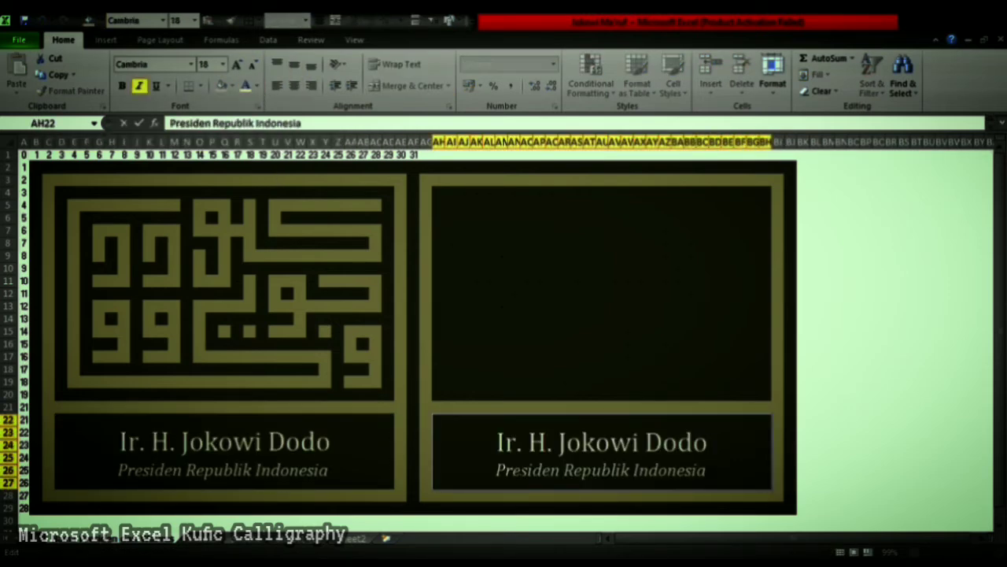
{"action": "left_click", "coordinate": [554, 470]}
{"action": "type", "text": "Wakil Presiden"}
{"action": "double_click", "coordinate": [462, 470]}
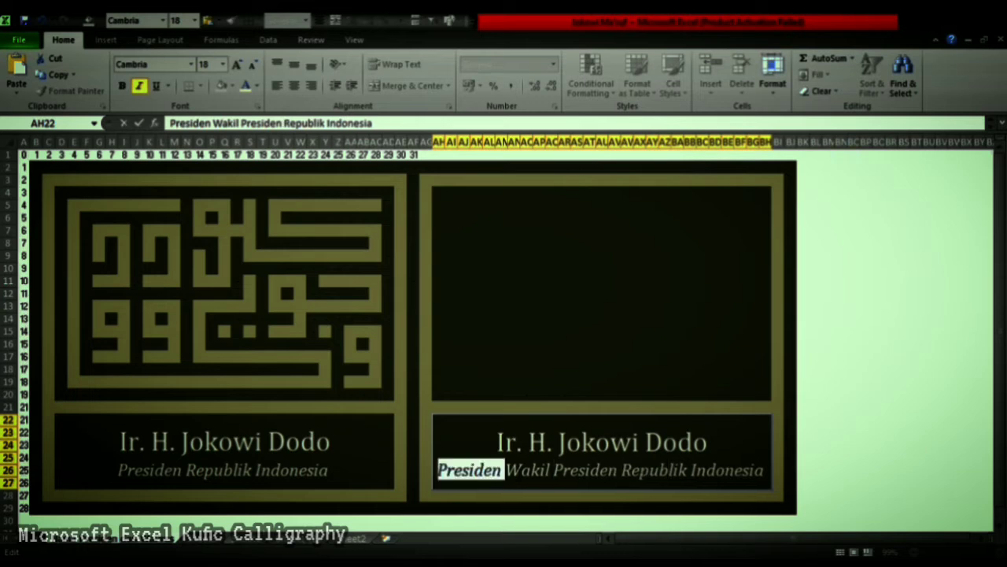
{"action": "key", "text": "Delete"}
{"action": "left_click_drag", "start_coordinate": [434, 442], "coordinate": [694, 442]}
- Name the right caption 'KH. Ma'ruf Amin' and paste the first gold blocks of its calligraphy
{"action": "type", "text": "KH. "}
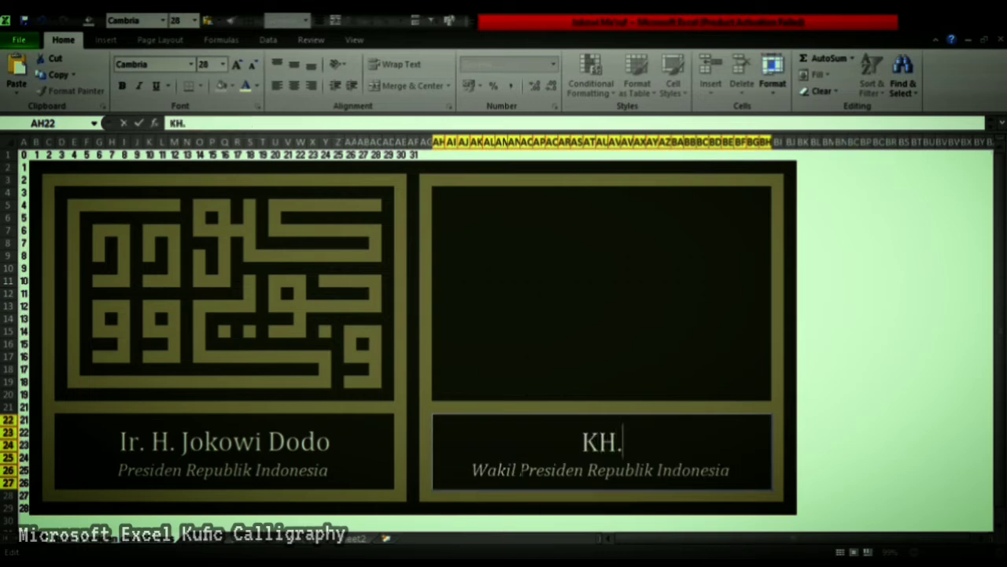
{"action": "type", "text": "Ma'ruf Amin"}
{"action": "key", "text": "Return"}
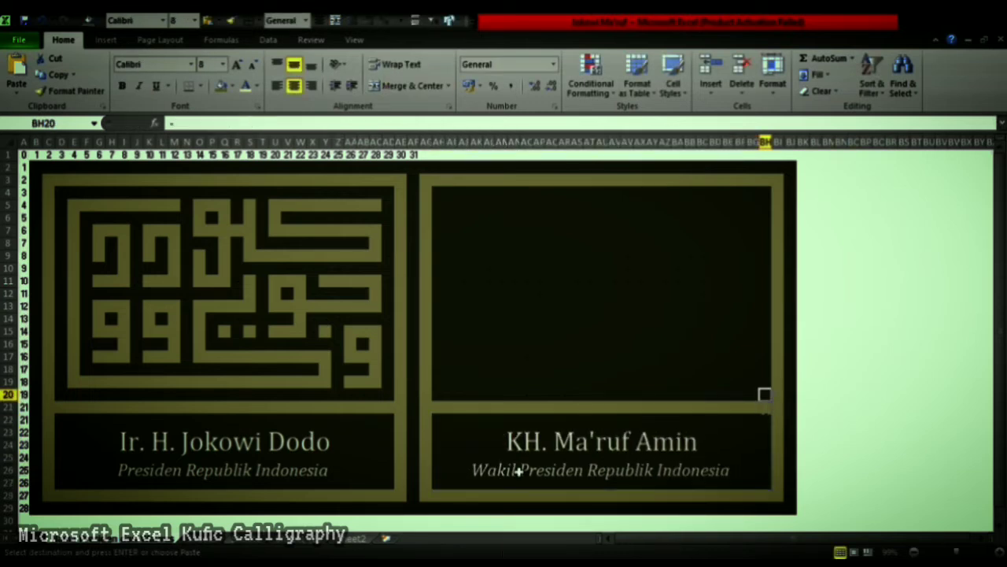
{"action": "key", "text": "ctrl+v"}
{"action": "key", "text": "ctrl+v"}
{"action": "key", "text": "ctrl+v"}
{"action": "key", "text": "ctrl+v"}
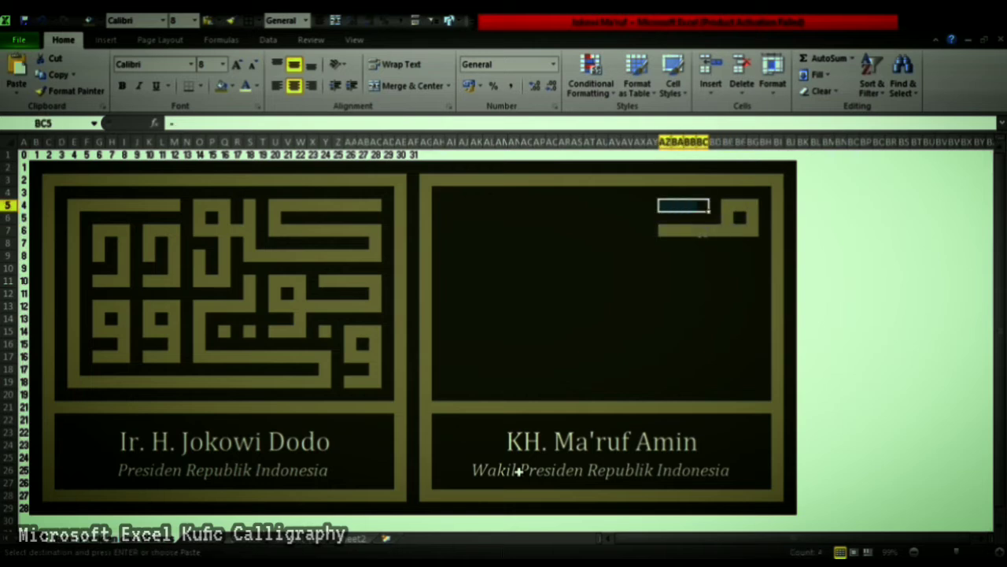
{"action": "key", "text": "ctrl+v"}
{"action": "key", "text": "ctrl+v"}
{"action": "key", "text": "ctrl+v"}
{"action": "key", "text": "ctrl+v"}
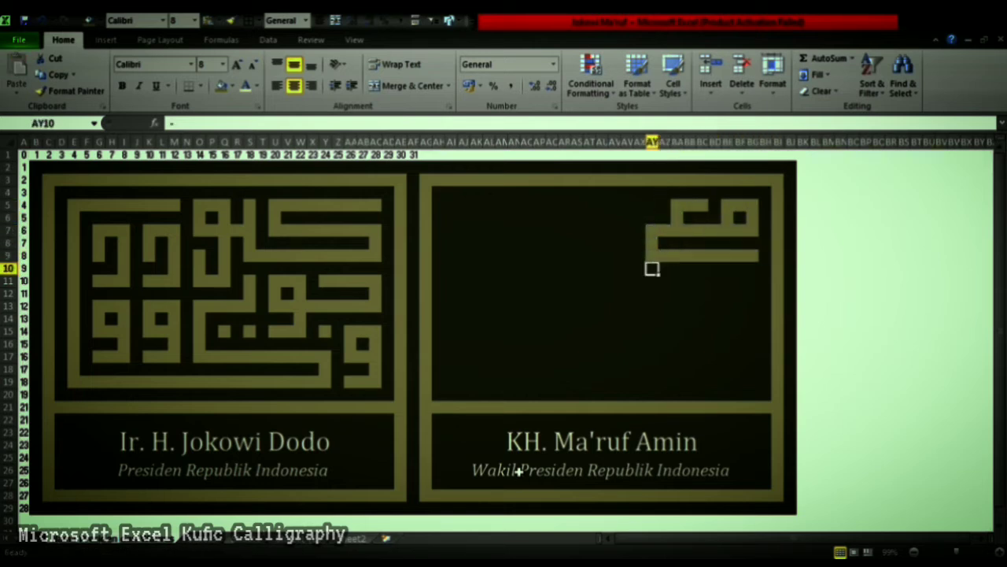
- Add the long gold baseline, a right vertical stroke, and two gold loop shapes side by side
{"action": "key", "text": "ctrl+v"}
{"action": "key", "text": "shift+Left"}
{"action": "key", "text": "shift+Left"}
{"action": "key", "text": "shift+Left"}
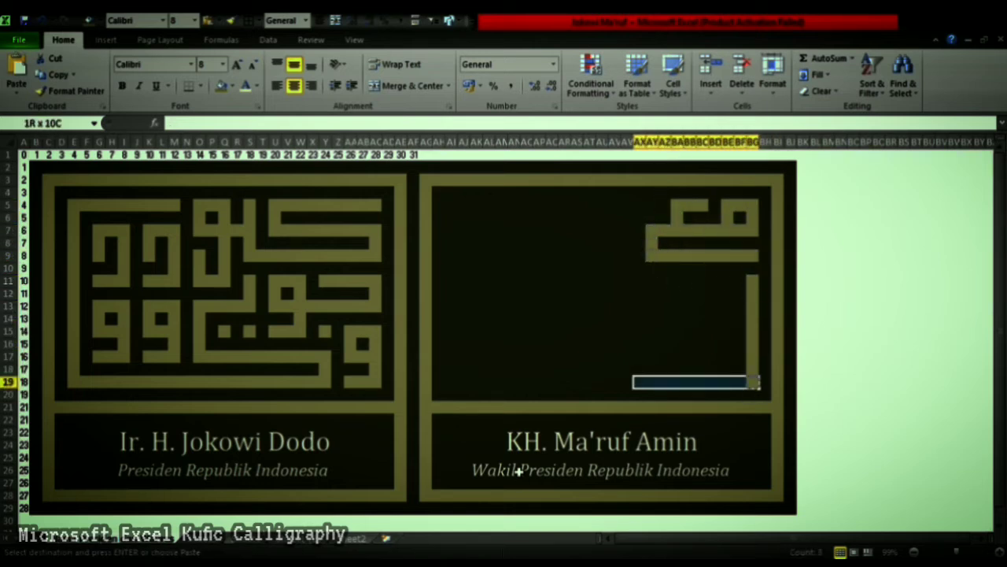
{"action": "key", "text": "shift+Left"}
{"action": "key", "text": "shift+Left"}
{"action": "key", "text": "shift+Left"}
{"action": "key", "text": "ctrl+v"}
{"action": "key", "text": "ctrl+v"}
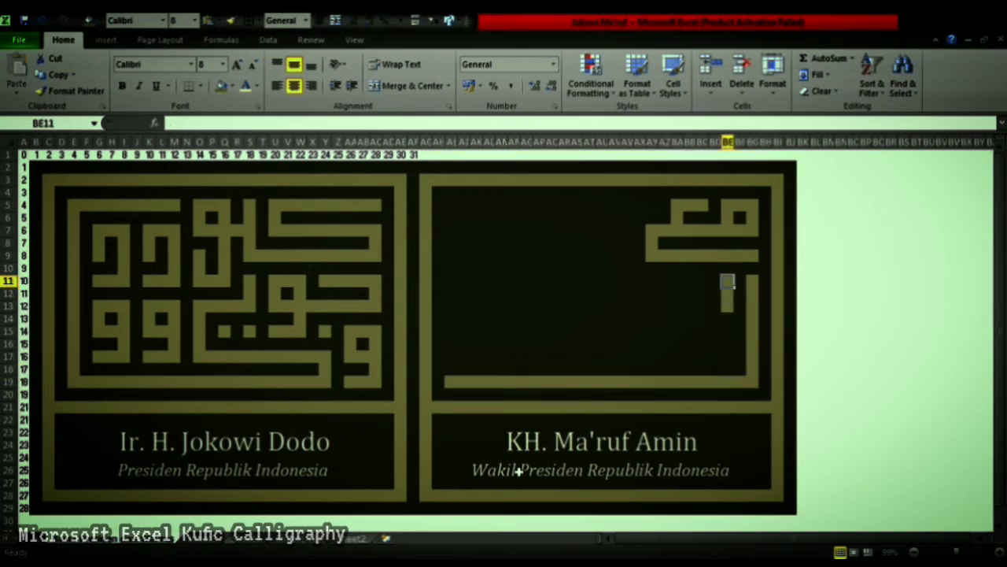
{"action": "key", "text": "ctrl+v"}
{"action": "key", "text": "ctrl+v"}
{"action": "key", "text": "ctrl+v"}
{"action": "key", "text": "Left"}
{"action": "key", "text": "Left"}
{"action": "key", "text": "Up"}
{"action": "key", "text": "Up"}
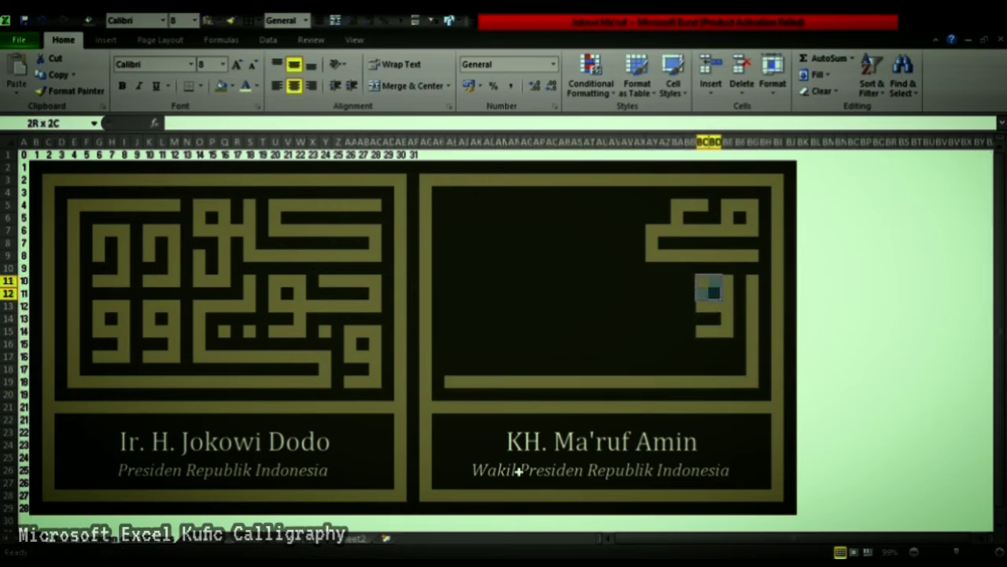
{"action": "key", "text": "shift+Right"}
{"action": "key", "text": "shift+Right"}
{"action": "key", "text": "shift+Down"}
{"action": "key", "text": "shift+Down"}
{"action": "key", "text": "shift+Down"}
{"action": "key", "text": "shift+Down"}
{"action": "key", "text": "shift+Down"}
{"action": "key", "text": "ctrl+c"}
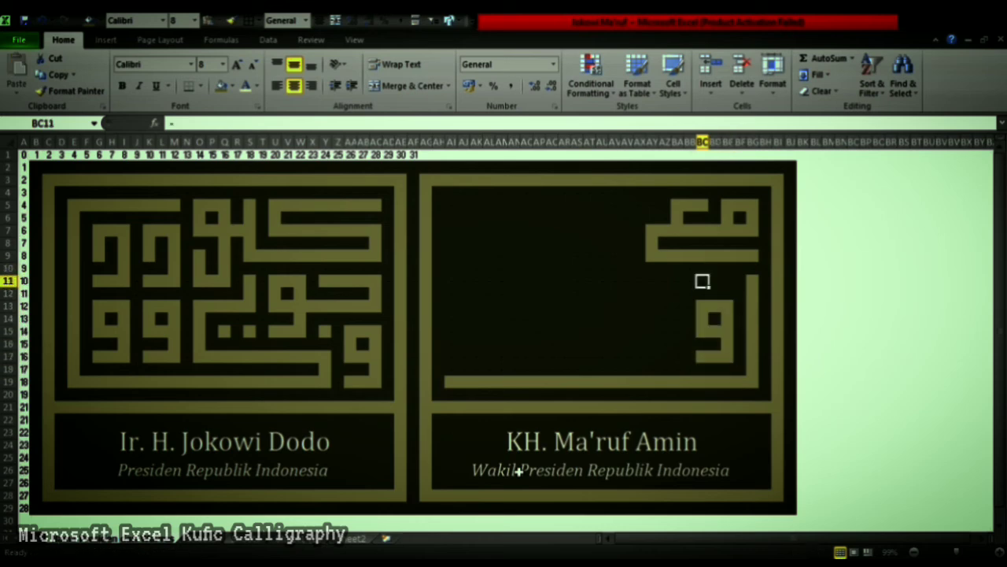
{"action": "key", "text": "Left"}
{"action": "key", "text": "Left"}
{"action": "key", "text": "Left"}
{"action": "key", "text": "ctrl+v"}
{"action": "key", "text": "shift+Down"}
- Fill a horizontal gold bar under the loops, a tall vertical stroke, and a small top shape
{"action": "key", "text": "shift+Left"}
{"action": "key", "text": "shift+Left"}
{"action": "key", "text": "shift+Left"}
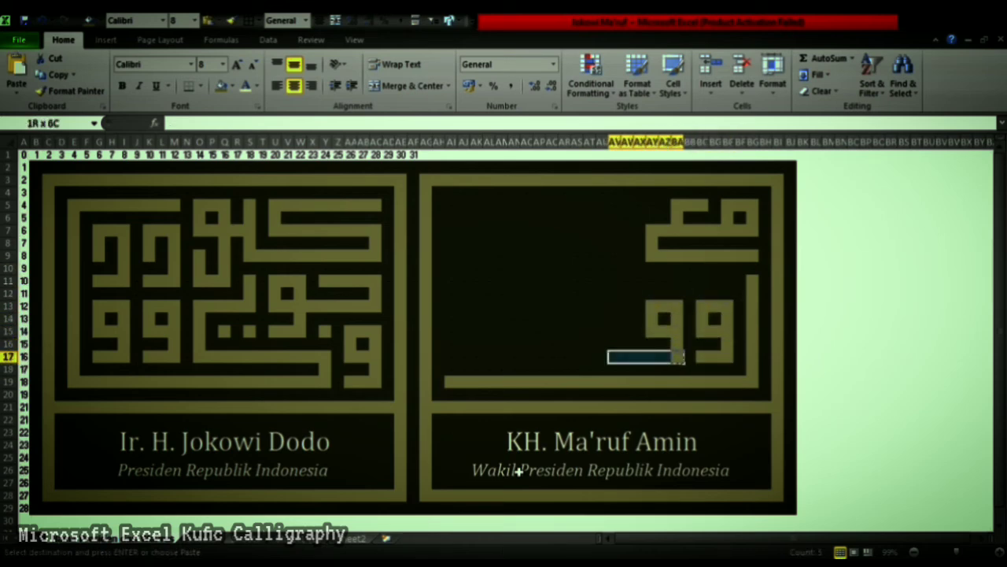
{"action": "key", "text": "shift+Left"}
{"action": "key", "text": "shift+Left"}
{"action": "key", "text": "shift+Left"}
{"action": "key", "text": "Return"}
{"action": "key", "text": "Up"}
{"action": "key", "text": "Up"}
{"action": "key", "text": "Up"}
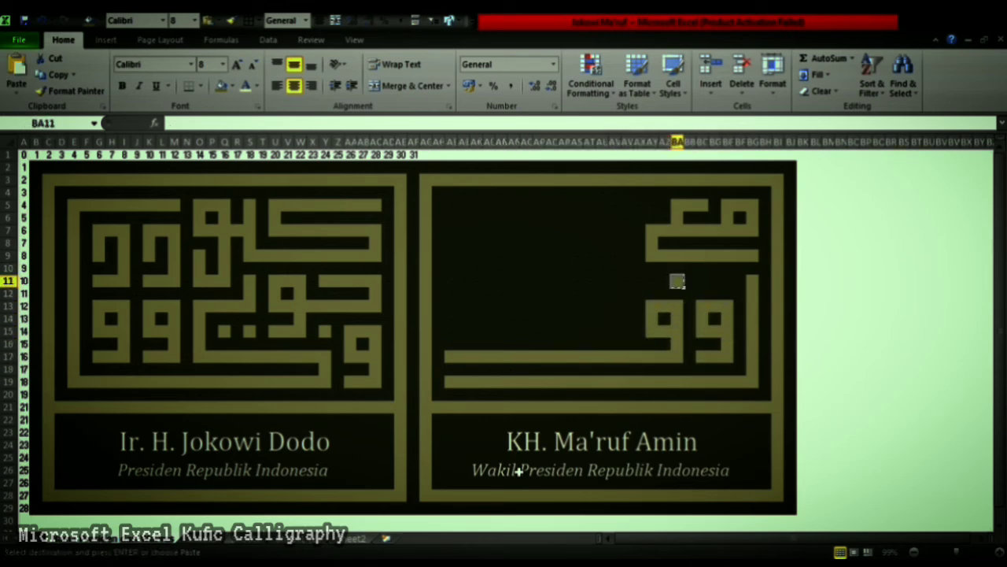
{"action": "key", "text": "Down"}
{"action": "key", "text": "Down"}
{"action": "key", "text": "Down"}
{"action": "key", "text": "shift+Up"}
{"action": "key", "text": "shift+Up"}
{"action": "key", "text": "shift+Up"}
{"action": "key", "text": "F4"}
{"action": "key", "text": "Left"}
{"action": "key", "text": "Left"}
{"action": "key", "text": "shift+Left"}
{"action": "key", "text": "shift+Left"}
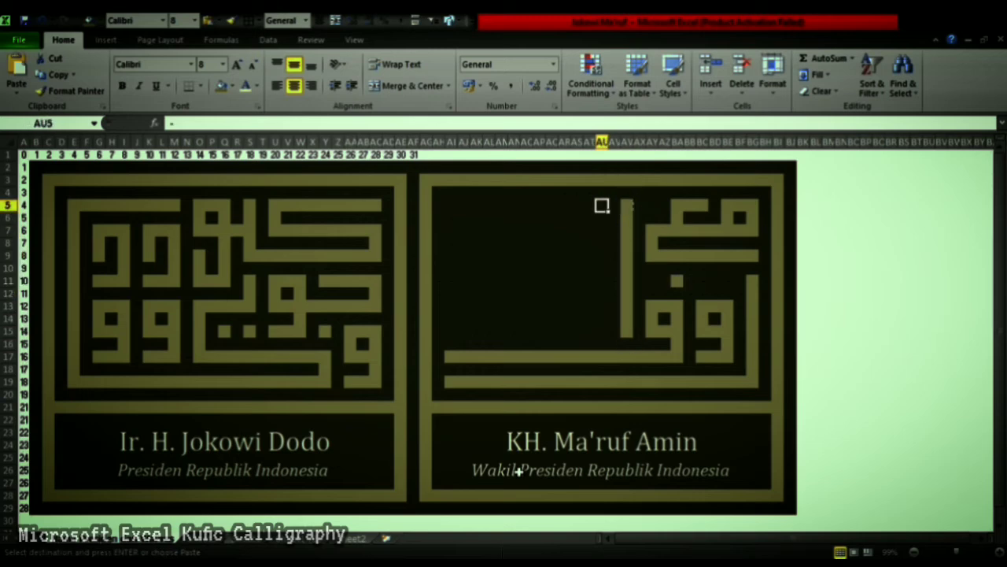
{"action": "key", "text": "F4"}
{"action": "key", "text": "Down"}
{"action": "key", "text": "Down"}
{"action": "key", "text": "shift+Right"}
{"action": "key", "text": "shift+Right"}
{"action": "key", "text": "F4"}
- Add vertical gold bars in columns AQ and AP and a horizontal gold bar along row 11
{"action": "key", "text": "ctrl+c"}
{"action": "key", "text": "Left"}
{"action": "key", "text": "Left"}
{"action": "key", "text": "Up"}
{"action": "key", "text": "Up"}
{"action": "key", "text": "shift+Down"}
{"action": "key", "text": "shift+Down"}
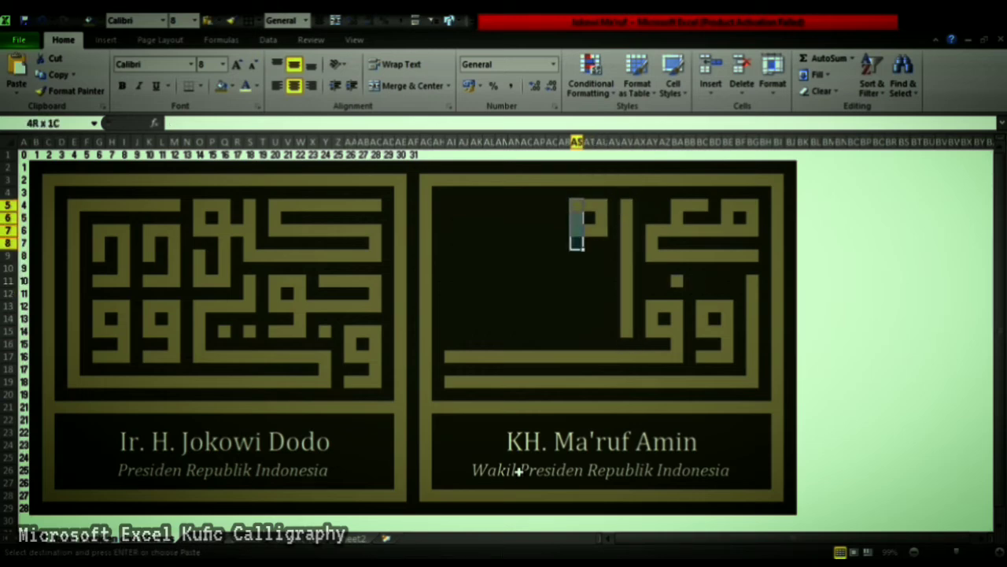
{"action": "key", "text": "shift+Down"}
{"action": "key", "text": "shift+Down"}
{"action": "key", "text": "shift+Down"}
{"action": "key", "text": "F4"}
{"action": "key", "text": "shift+Left"}
{"action": "key", "text": "shift+Left"}
{"action": "key", "text": "F4"}
{"action": "key", "text": "ctrl+c"}
{"action": "key", "text": "Left"}
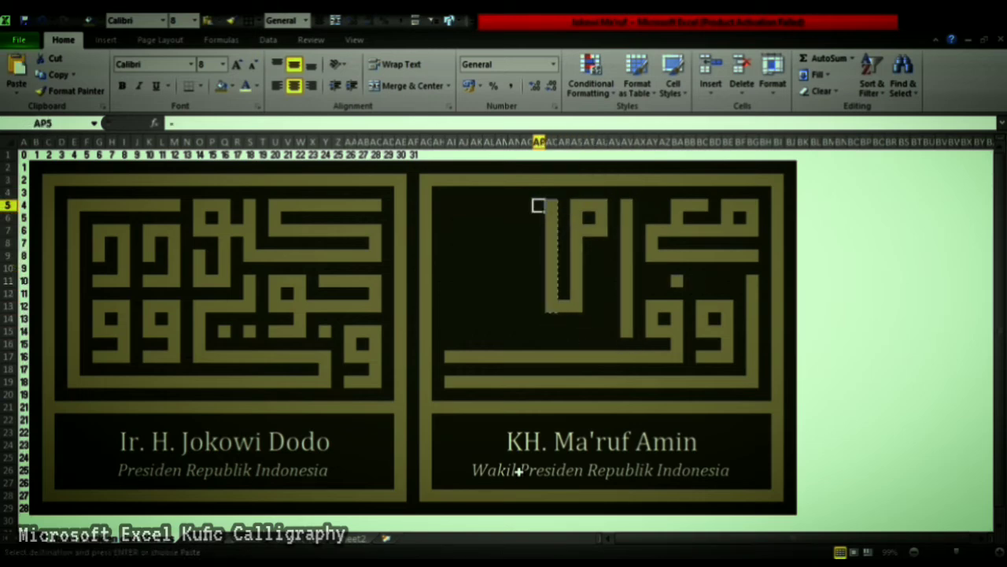
{"action": "key", "text": "ctrl+v"}
{"action": "key", "text": "Down"}
{"action": "key", "text": "Down"}
{"action": "key", "text": "Down"}
{"action": "key", "text": "Left"}
{"action": "key", "text": "Left"}
{"action": "key", "text": "Left"}
{"action": "key", "text": "shift+Right"}
{"action": "key", "text": "shift+Right"}
{"action": "key", "text": "shift+Right"}
{"action": "key", "text": "F4"}
- Fill the small block near AM10 and a column AK bar, then shift the left strokes to start at AJ5
{"action": "key", "text": "Up"}
{"action": "key", "text": "Up"}
{"action": "key", "text": "F4"}
{"action": "key", "text": "Down"}
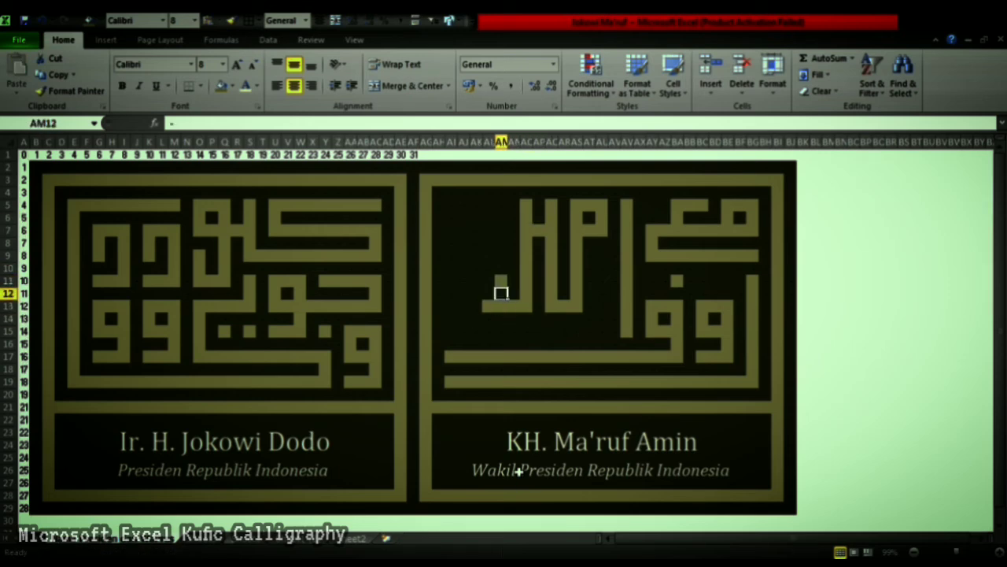
{"action": "key", "text": "Left"}
{"action": "key", "text": "Left"}
{"action": "key", "text": "shift+Up"}
{"action": "key", "text": "shift+Up"}
{"action": "key", "text": "shift+Up"}
{"action": "key", "text": "F4"}
{"action": "key", "text": "Up"}
{"action": "key", "text": "Up"}
{"action": "key", "text": "Up"}
{"action": "key", "text": "shift+Right"}
{"action": "key", "text": "Left"}
{"action": "key", "text": "Left"}
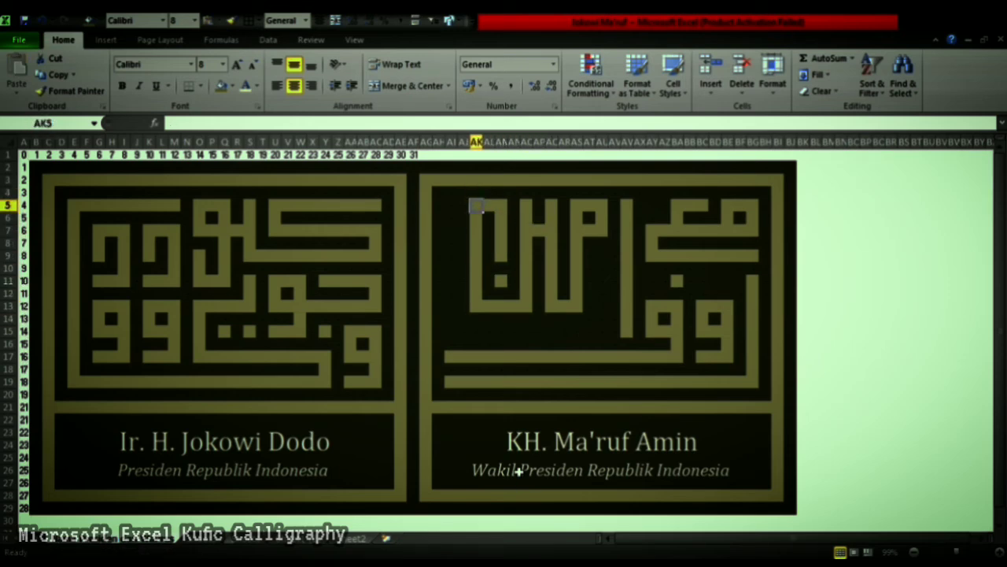
{"action": "key", "text": "shift+Right"}
{"action": "key", "text": "shift+Right"}
{"action": "key", "text": "shift+Right"}
{"action": "key", "text": "shift+Down"}
{"action": "key", "text": "shift+Down"}
{"action": "key", "text": "shift+Down"}
{"action": "key", "text": "ctrl+x"}
{"action": "key", "text": "Left"}
{"action": "key", "text": "Left"}
{"action": "key", "text": "ctrl+v"}
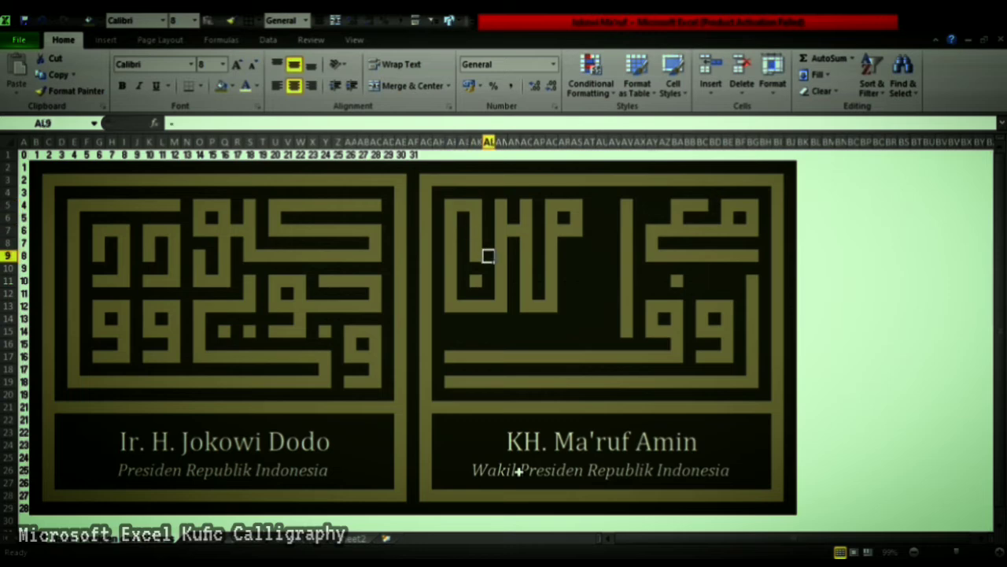
- Fill gold cells AO15, AQ15 and those beneath the strokes, then gold-fill cell AT11
{"action": "key", "text": "Down"}
{"action": "key", "text": "Down"}
{"action": "key", "text": "Down"}
{"action": "key", "text": "Right"}
{"action": "key", "text": "Right"}
{"action": "key", "text": "Right"}
{"action": "key", "text": "F4"}
{"action": "key", "text": "Right"}
{"action": "key", "text": "Right"}
{"action": "key", "text": "F4"}
{"action": "key", "text": "Right"}
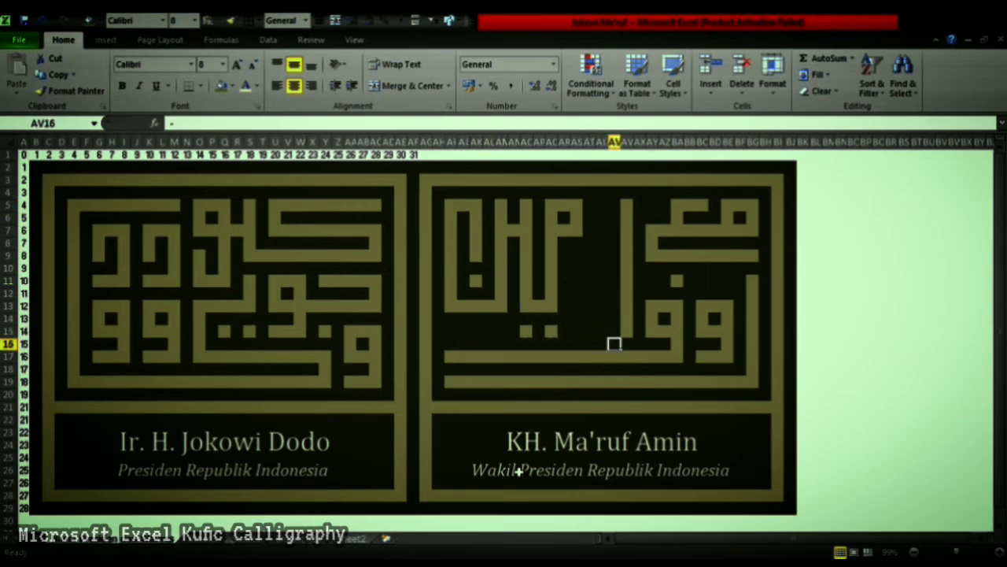
{"action": "key", "text": "ctrl+c"}
{"action": "key", "text": "Up"}
{"action": "key", "text": "Up"}
{"action": "key", "text": "Up"}
- Add a row 11 horizontal stroke and paste gold fill into cell AS16
{"action": "key", "text": "Up"}
{"action": "key", "text": "Up"}
{"action": "key", "text": "Right"}
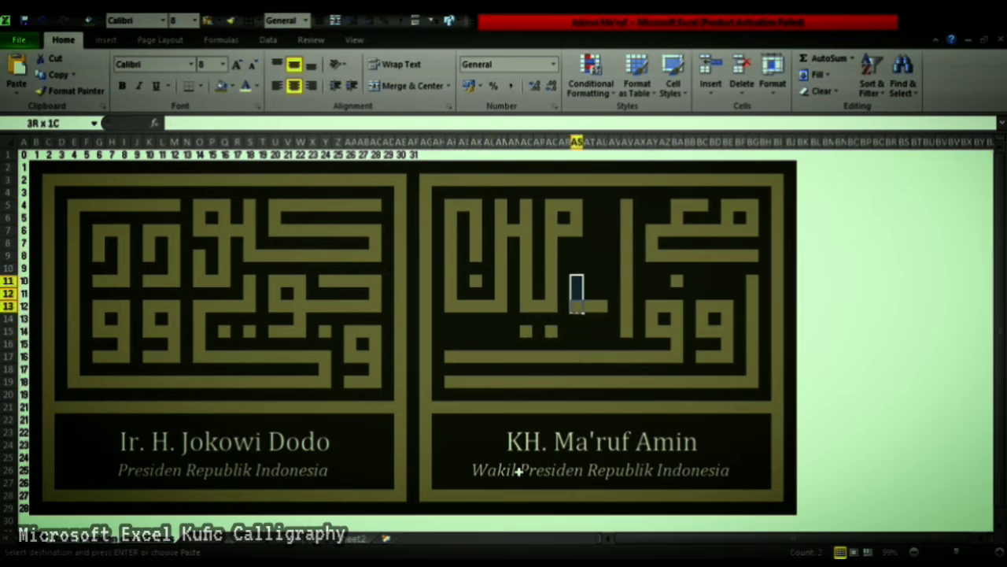
{"action": "key", "text": "Return"}
{"action": "key", "text": "Up"}
{"action": "key", "text": "Up"}
{"action": "key", "text": "Up"}
{"action": "key", "text": "Left"}
{"action": "key", "text": "Left"}
{"action": "key", "text": "Down"}
{"action": "key", "text": "Down"}
{"action": "key", "text": "Down"}
{"action": "key", "text": "Right"}
{"action": "key", "text": "Right"}
{"action": "key", "text": "Right"}
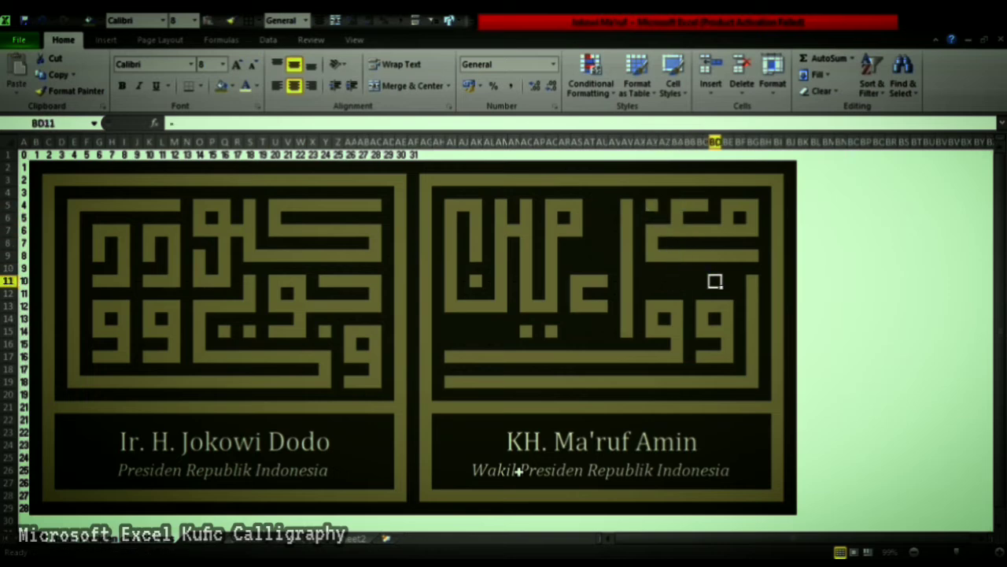
{"action": "key", "text": "Down"}
{"action": "key", "text": "Down"}
{"action": "key", "text": "shift+Left"}
{"action": "key", "text": "shift+Left"}
{"action": "key", "text": "shift+Left"}
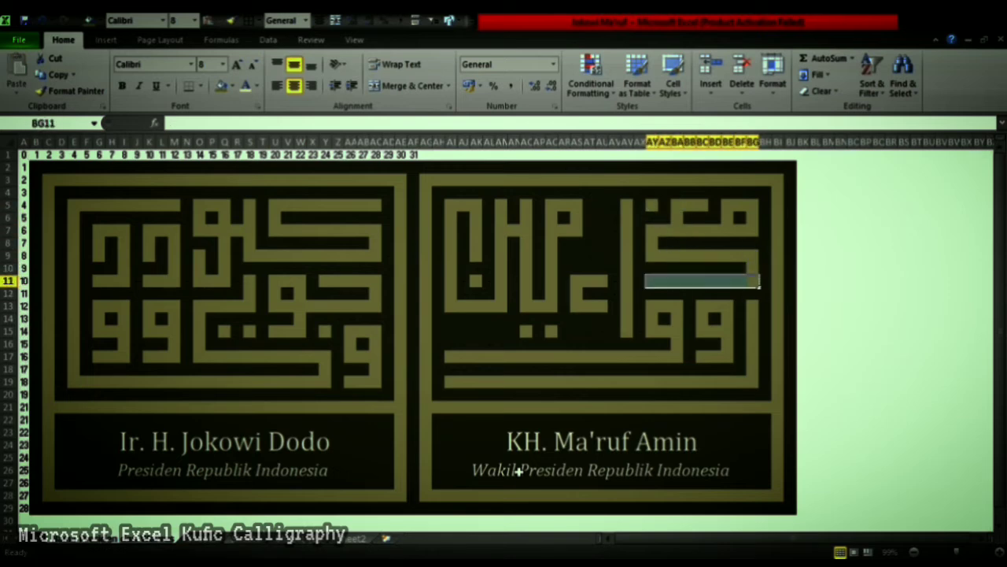
{"action": "key", "text": "Up"}
{"action": "key", "text": "Up"}
{"action": "key", "text": "Left"}
{"action": "key", "text": "Left"}
{"action": "key", "text": "Left"}
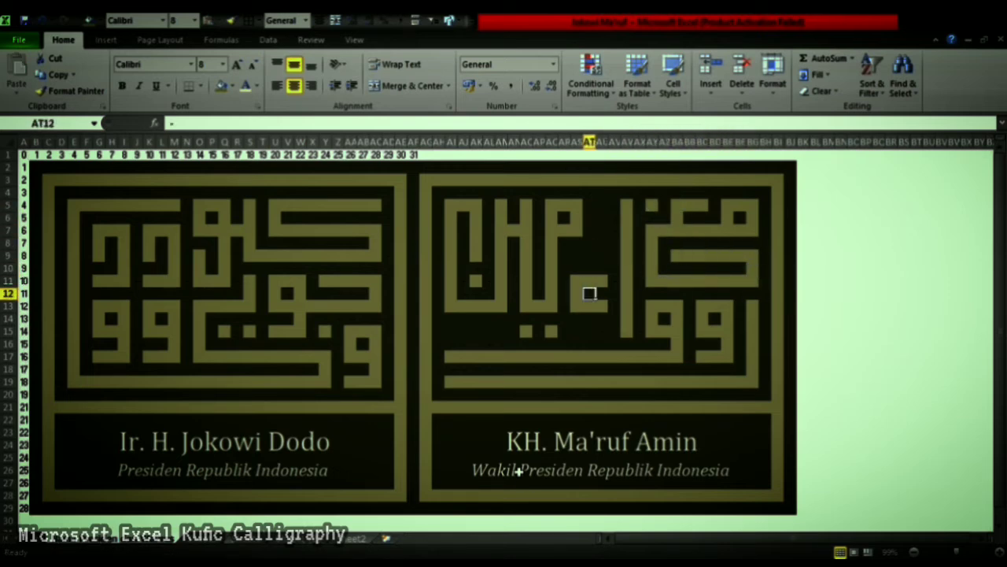
{"action": "key", "text": "Down"}
{"action": "key", "text": "Down"}
{"action": "key", "text": "Down"}
{"action": "key", "text": "Right"}
{"action": "key", "text": "Right"}
{"action": "key", "text": "Right"}
{"action": "key", "text": "ctrl+c"}
{"action": "key", "text": "Left"}
{"action": "key", "text": "Left"}
{"action": "key", "text": "Left"}
{"action": "key", "text": "Down"}
{"action": "key", "text": "Return"}
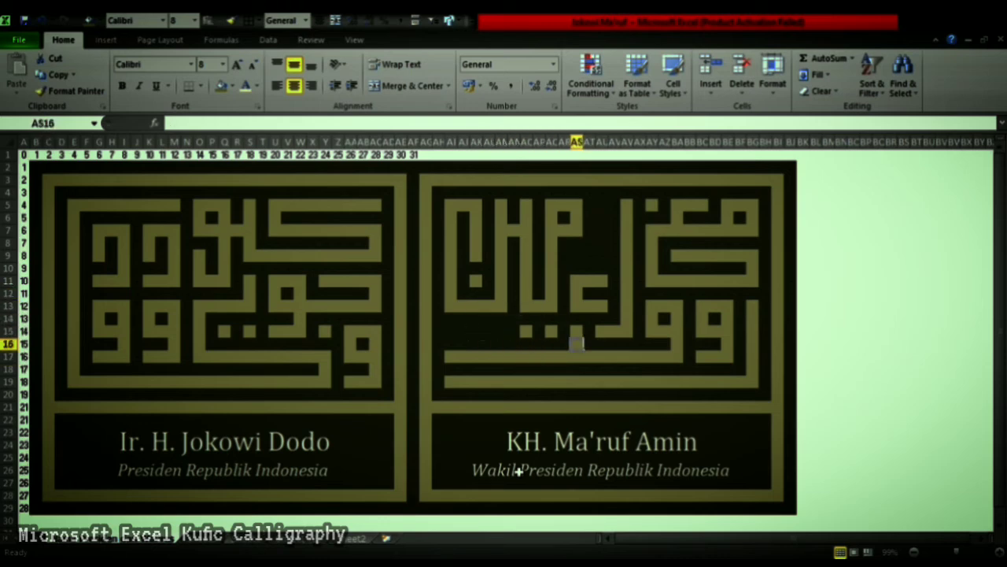
- Copy a two-cell gold block from the right calligraphy and choose spots to reuse it
{"action": "key", "text": "shift+Up"}
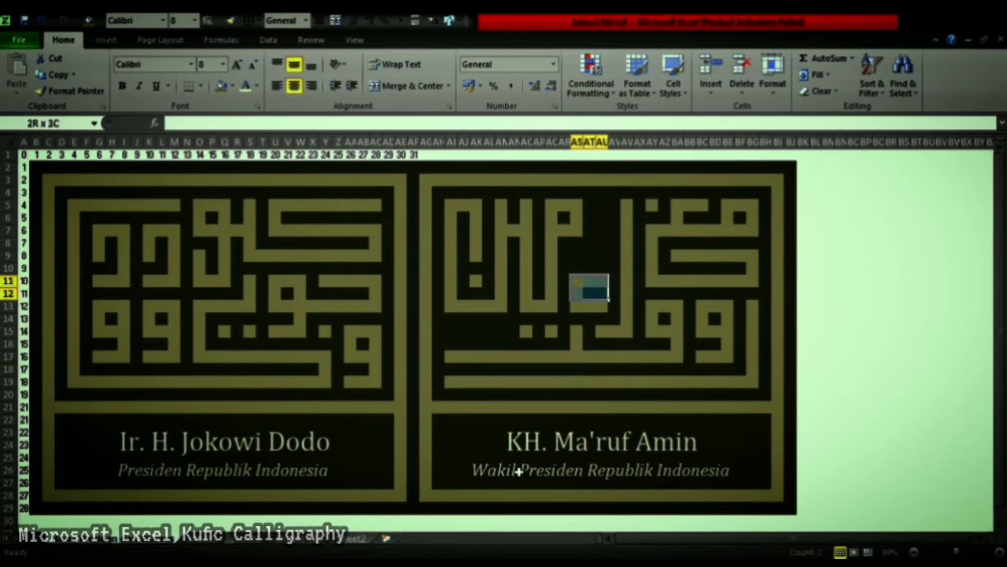
{"action": "key", "text": "Left"}
{"action": "key", "text": "Right"}
{"action": "left_click", "coordinate": [603, 317]}
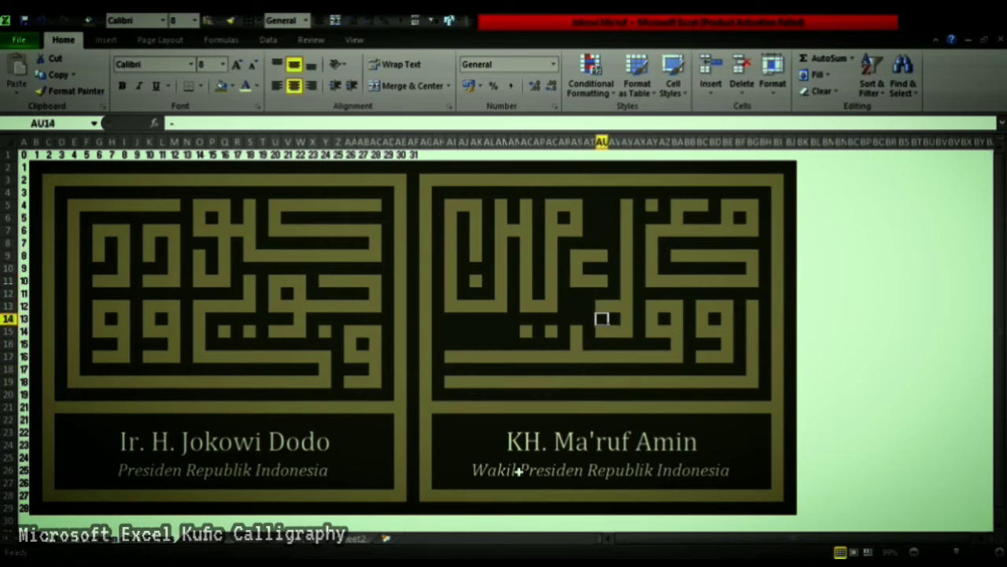
{"action": "left_click", "coordinate": [630, 299]}
{"action": "left_click_drag", "start_coordinate": [648, 272], "coordinate": [738, 291]}
{"action": "left_click", "coordinate": [665, 256]}
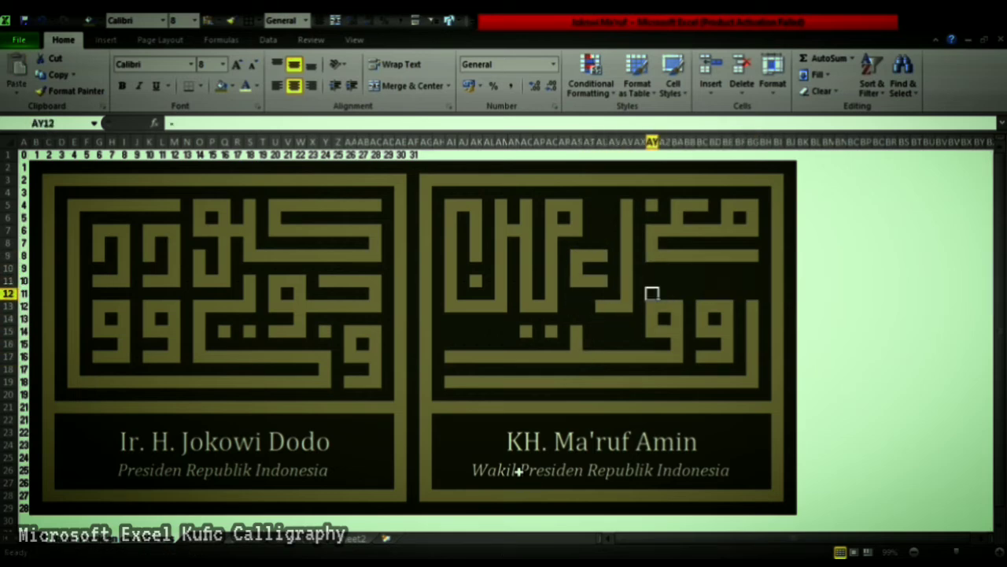
{"action": "key", "text": "ctrl+c"}
{"action": "left_click_drag", "start_coordinate": [653, 279], "coordinate": [679, 332]}
{"action": "left_click", "coordinate": [627, 333]}
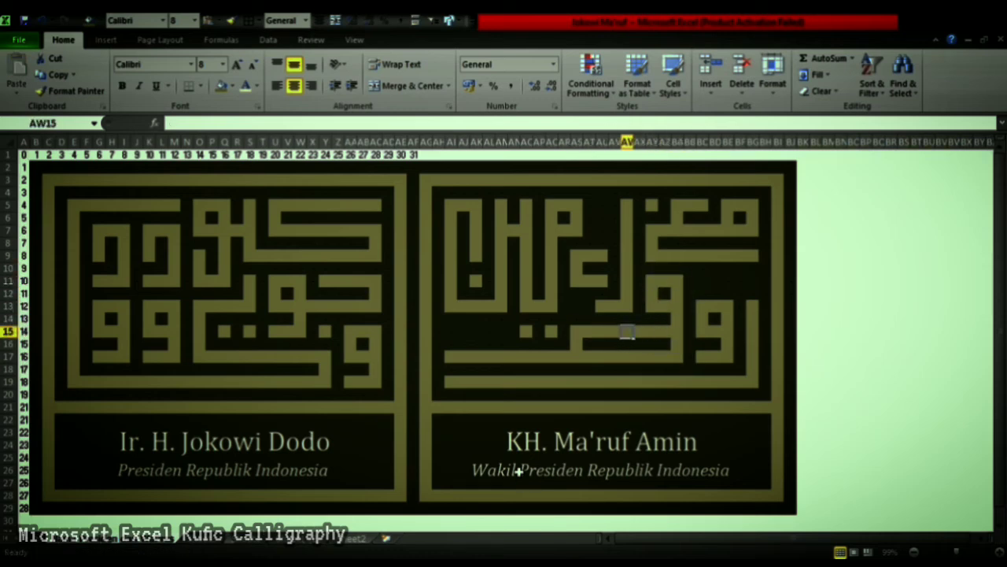
{"action": "left_click", "coordinate": [589, 344]}
{"action": "left_click", "coordinate": [677, 344]}
{"action": "left_click", "coordinate": [678, 357]}
{"action": "left_click", "coordinate": [678, 344]}
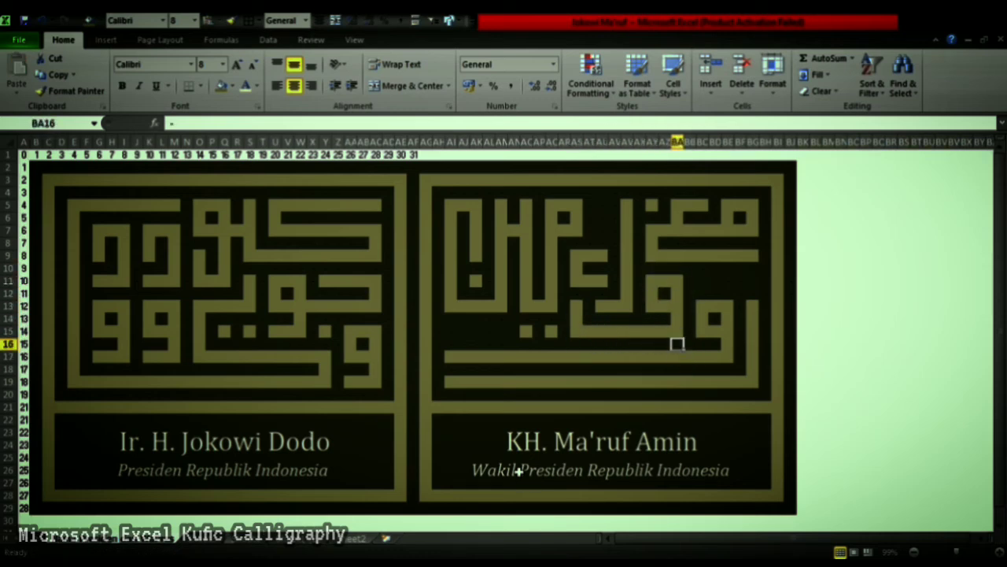
{"action": "left_click", "coordinate": [451, 344]}
{"action": "left_click", "coordinate": [463, 332]}
{"action": "left_click", "coordinate": [464, 193]}
- Paste the gold block at AU5:AV5 and fill the remaining gold cells of the lettering
{"action": "left_click", "coordinate": [602, 306]}
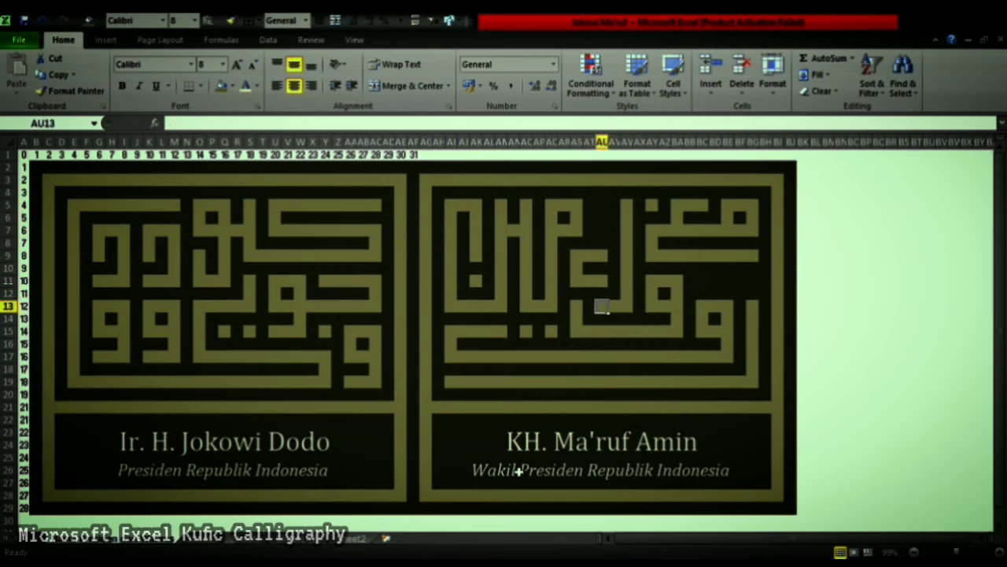
{"action": "left_click", "coordinate": [602, 230]}
{"action": "left_click", "coordinate": [602, 218]}
{"action": "left_click", "coordinate": [602, 206]}
{"action": "key", "text": "Return"}
{"action": "left_click", "coordinate": [652, 244]}
{"action": "left_click", "coordinate": [702, 281]}
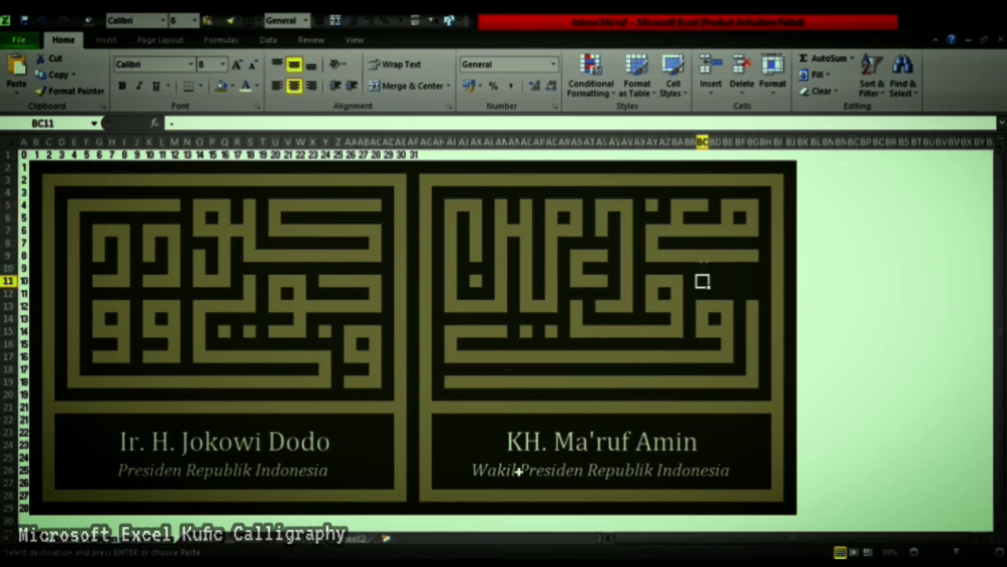
{"action": "key", "text": "ctrl+v"}
{"action": "left_click", "coordinate": [747, 256]}
{"action": "key", "text": "ctrl+v"}
{"action": "left_click", "coordinate": [815, 369]}
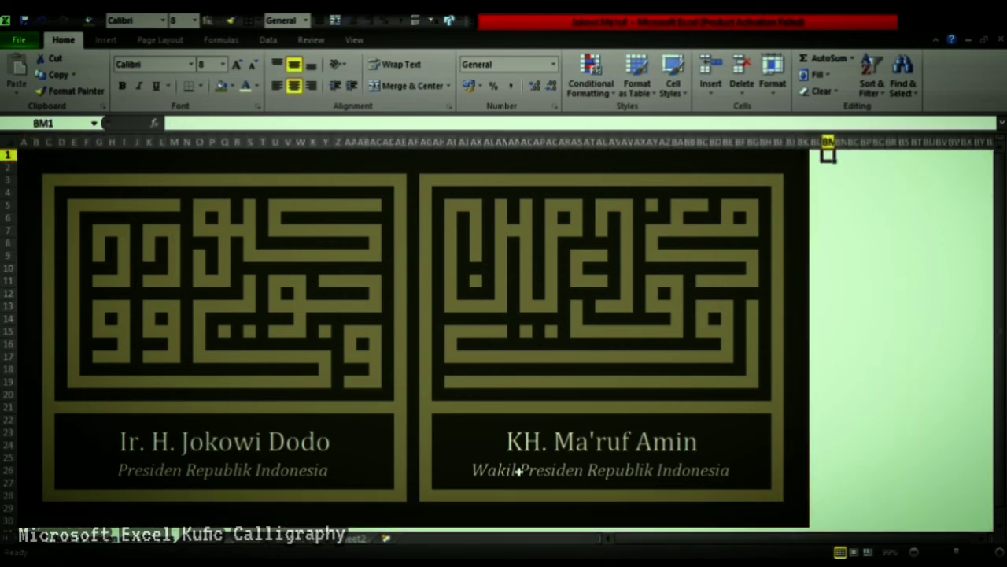
- Paste two copies of the calligraphy panels above the originals, then clear the calligraphy from the copies
{"action": "scroll", "coordinate": [504, 331], "scroll_direction": "down", "scroll_amount": 2}
{"action": "scroll", "coordinate": [504, 331], "scroll_direction": "down", "scroll_amount": 2}
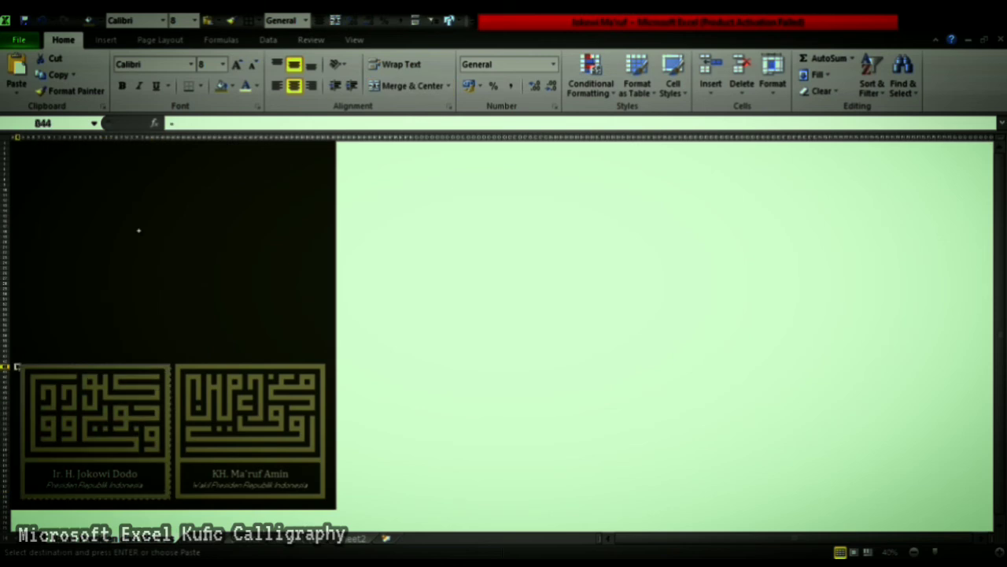
{"action": "left_click", "coordinate": [31, 206]}
{"action": "key", "text": "ctrl+v"}
{"action": "left_click", "coordinate": [183, 206]}
{"action": "key", "text": "ctrl+v"}
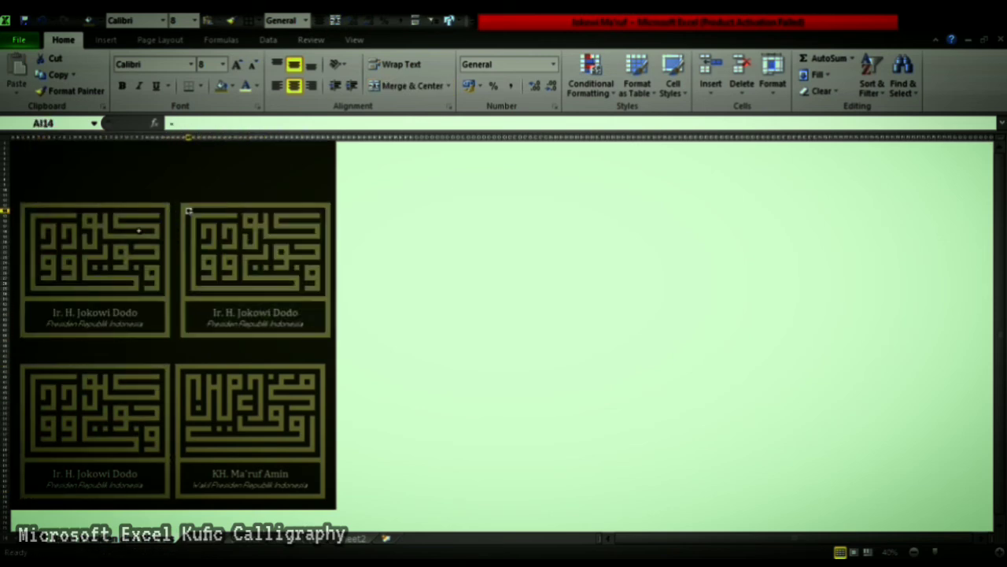
{"action": "left_click", "coordinate": [6, 268]}
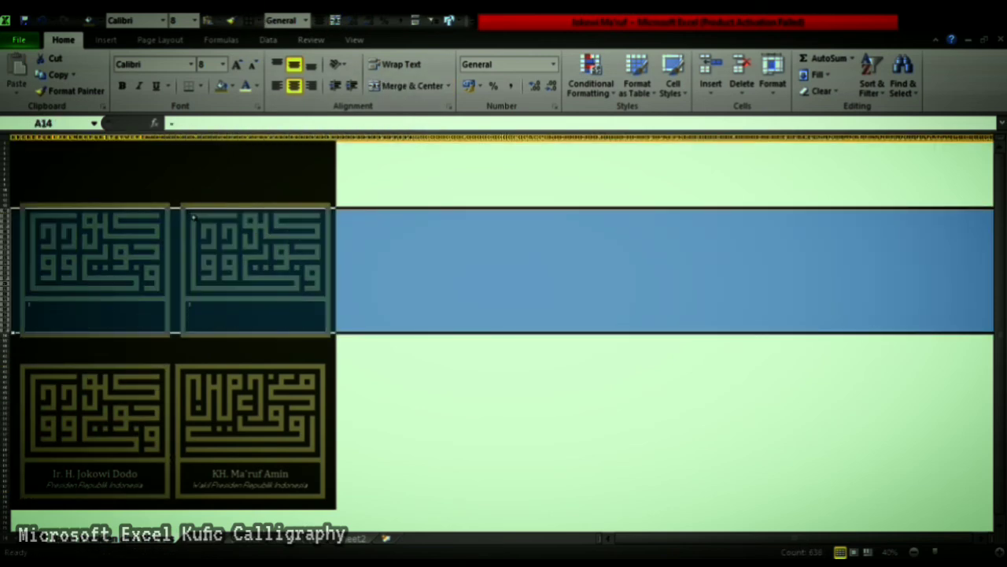
{"action": "key", "text": "ctrl+z"}
{"action": "key", "text": "ctrl+z"}
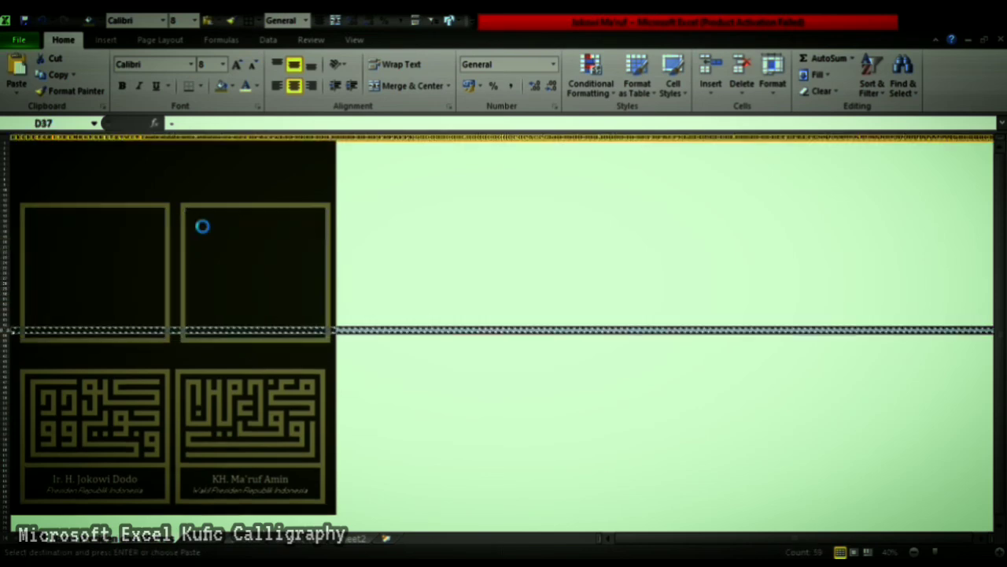
- Delete the separating and empty rows so each copied frame joins its original and both frames line up
{"action": "left_click", "coordinate": [5, 354]}
{"action": "key", "text": "ctrl+minus"}
{"action": "left_click", "coordinate": [33, 211]}
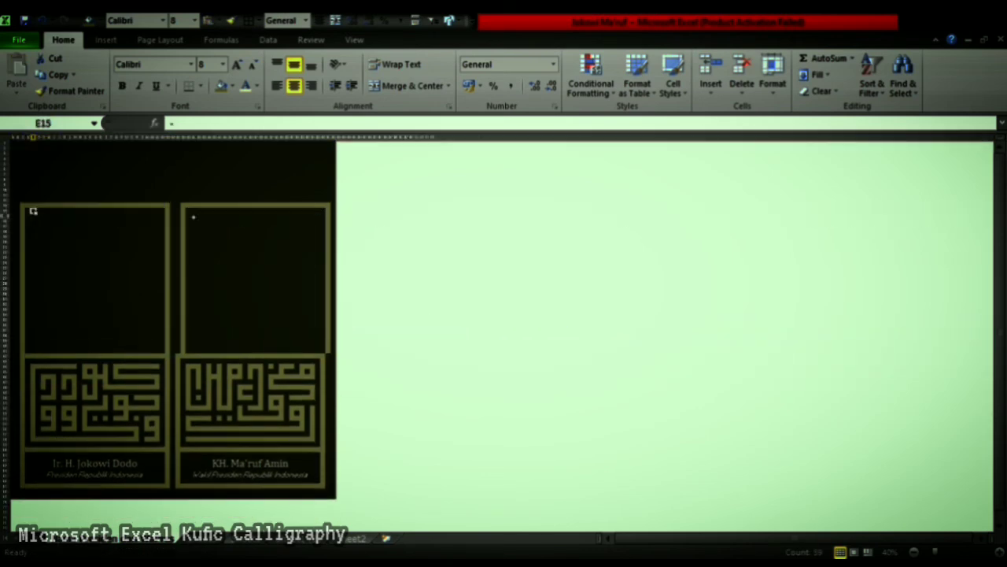
{"action": "left_click_drag", "start_coordinate": [33, 211], "coordinate": [33, 140]}
{"action": "key", "text": "ctrl+minus"}
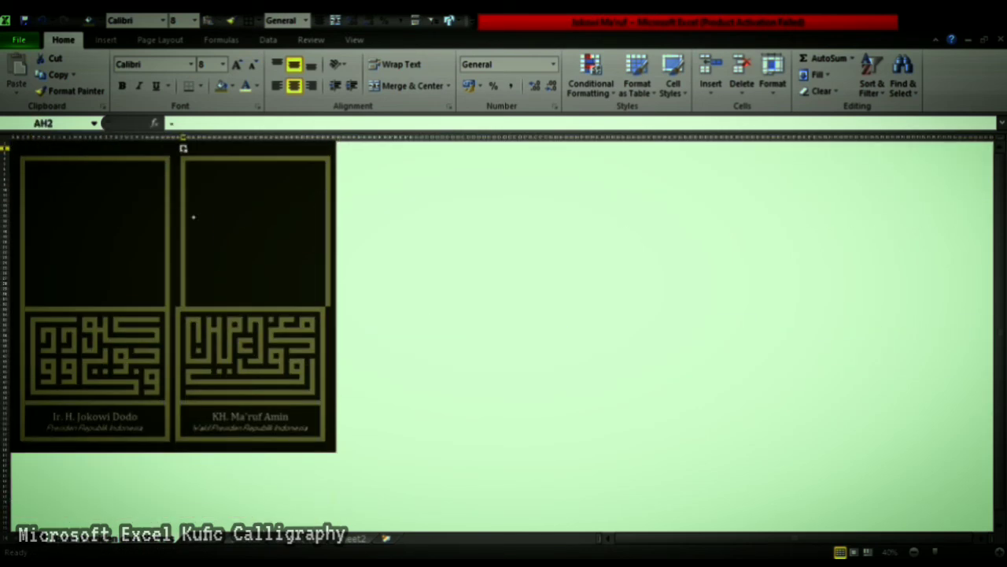
{"action": "left_click", "coordinate": [193, 217]}
{"action": "key", "text": "ctrl+minus"}
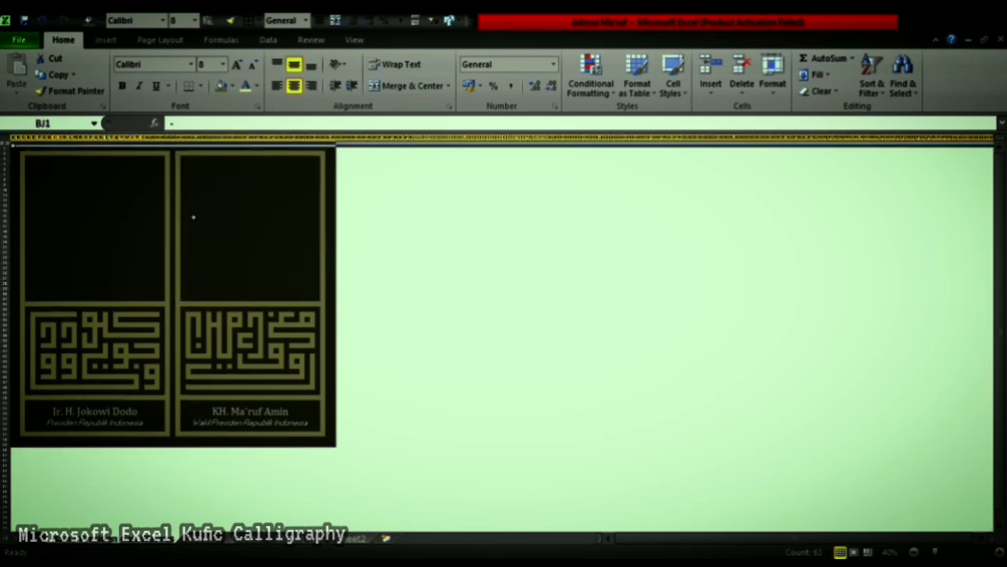
{"action": "scroll", "coordinate": [673, 360], "scroll_direction": "up", "scroll_amount": 1, "text": "ctrl"}
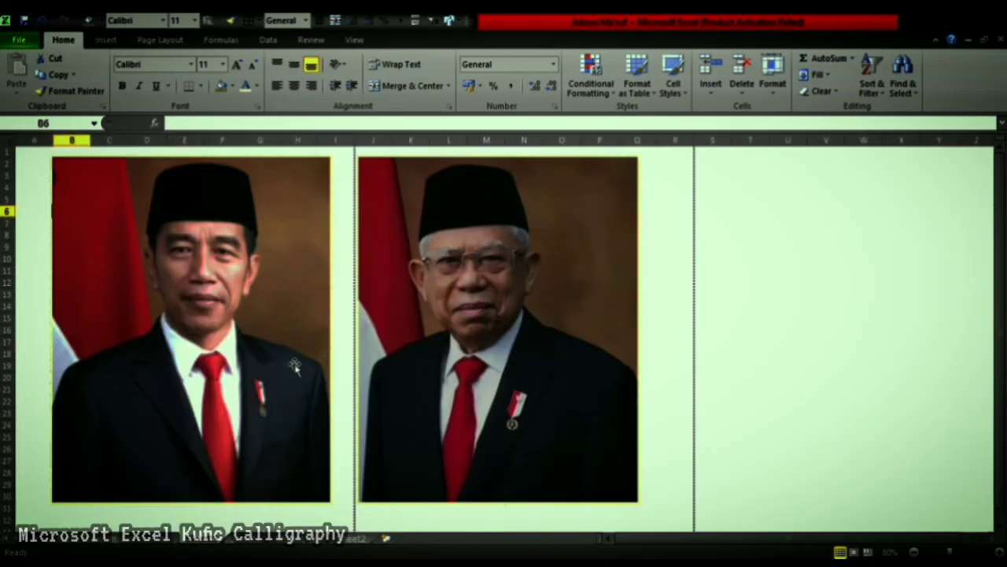
- Paste the Jokowi portrait and size the left and right portraits to fit above their calligraphy
{"action": "key", "text": "ctrl+v"}
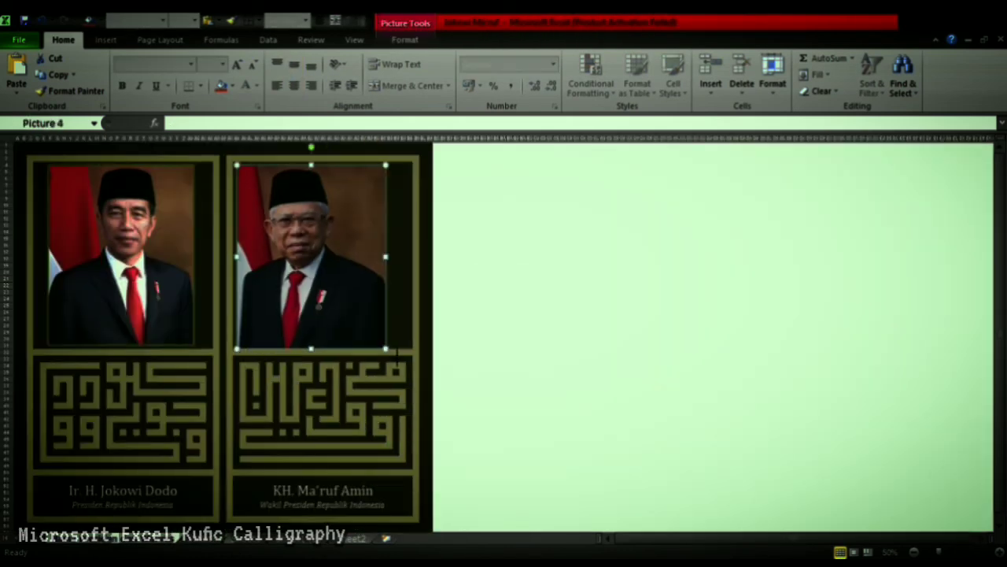
{"action": "left_click", "coordinate": [406, 40]}
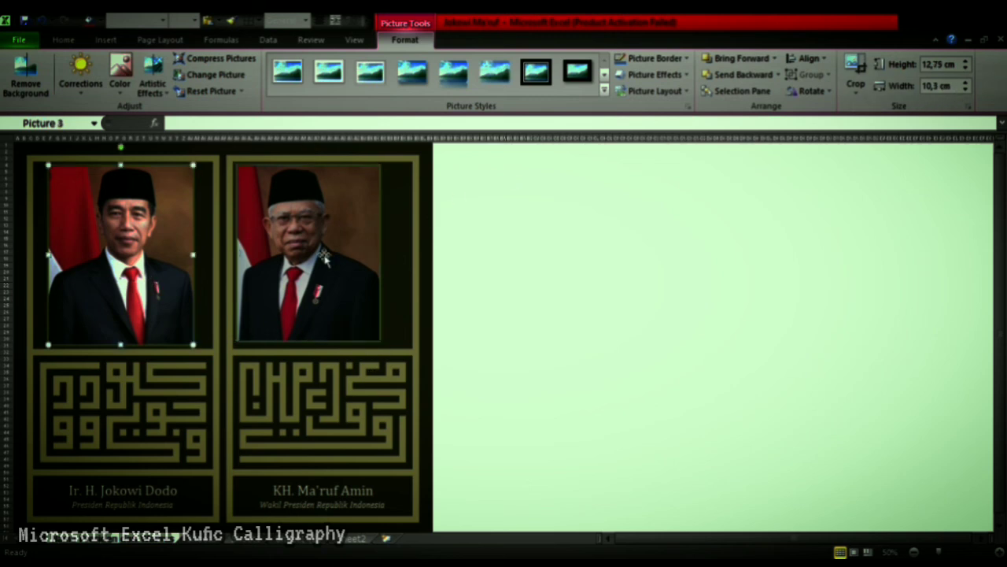
{"action": "left_click", "coordinate": [325, 256]}
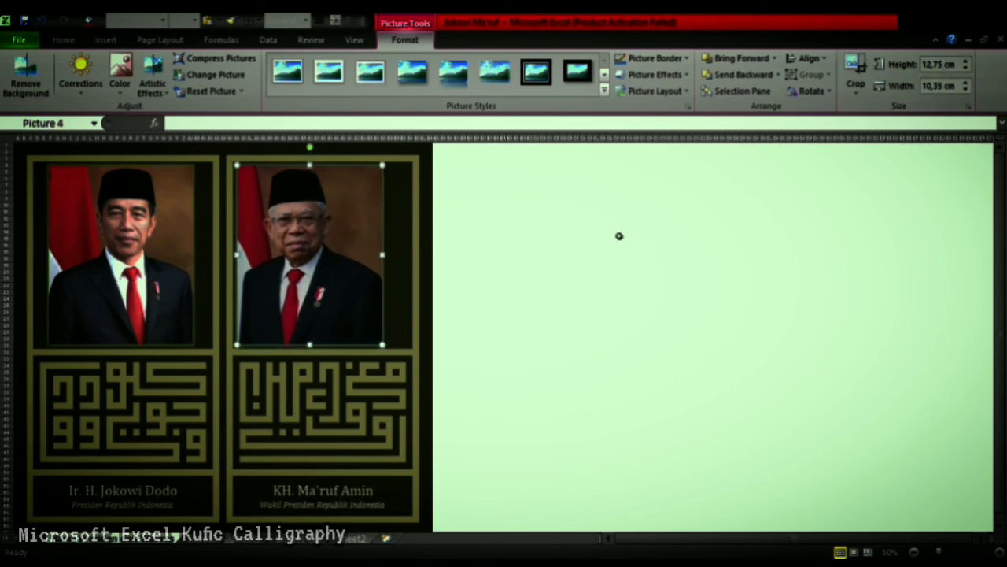
{"action": "left_click", "coordinate": [863, 295]}
{"action": "key", "text": "ctrl+F1"}
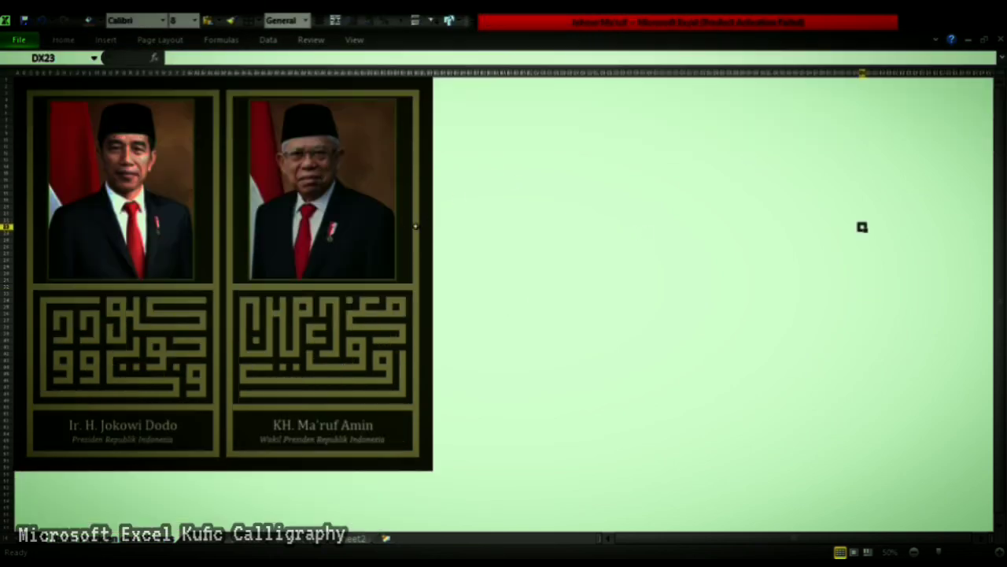
{"action": "scroll", "coordinate": [808, 396], "scroll_direction": "up", "scroll_amount": 1}
{"action": "key", "text": "ctrl+c"}
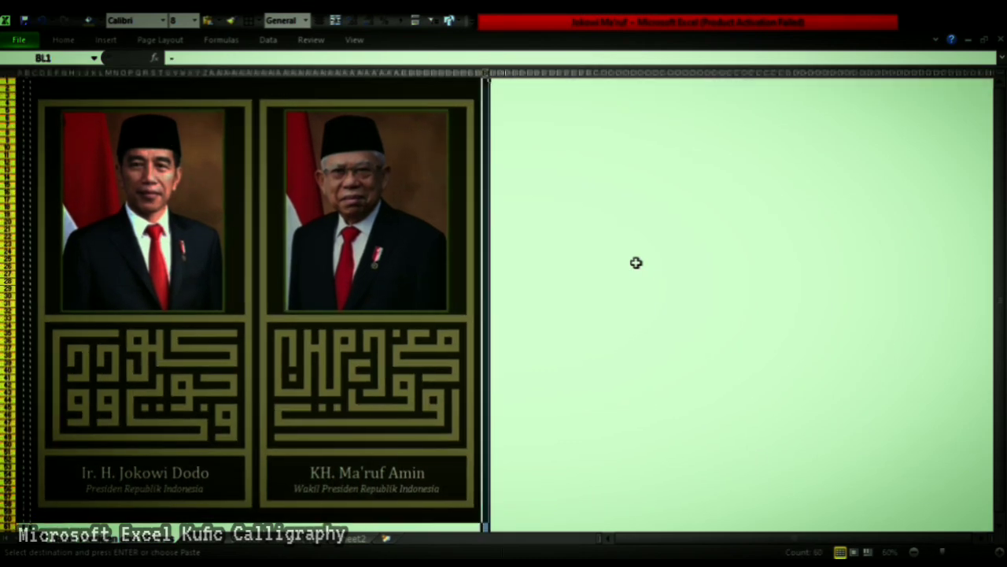
{"action": "key", "text": "Return"}
{"action": "key", "text": "ctrl+End"}
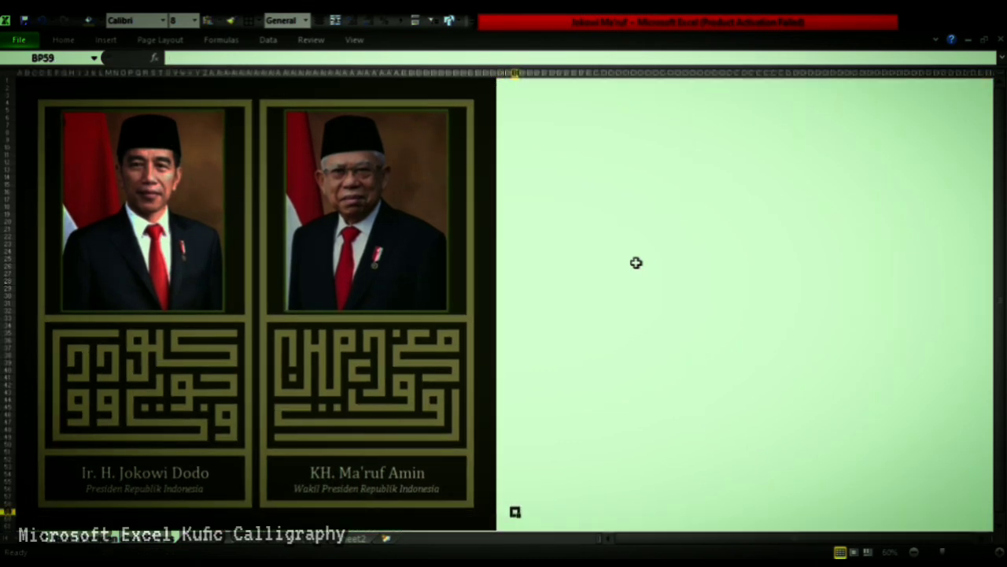